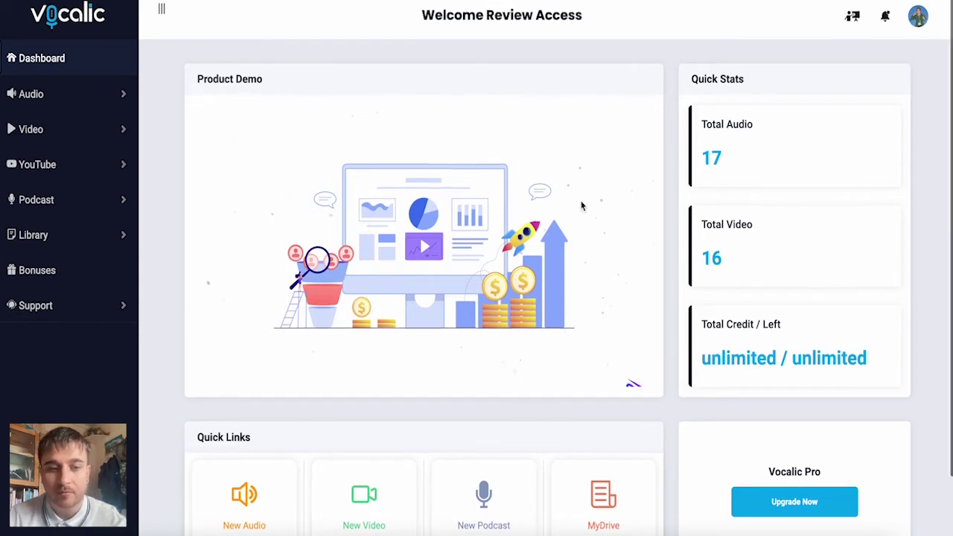
- Start a new text-to-speech audio with English (UK) as the language
scroll(266, 349, "down", 1)
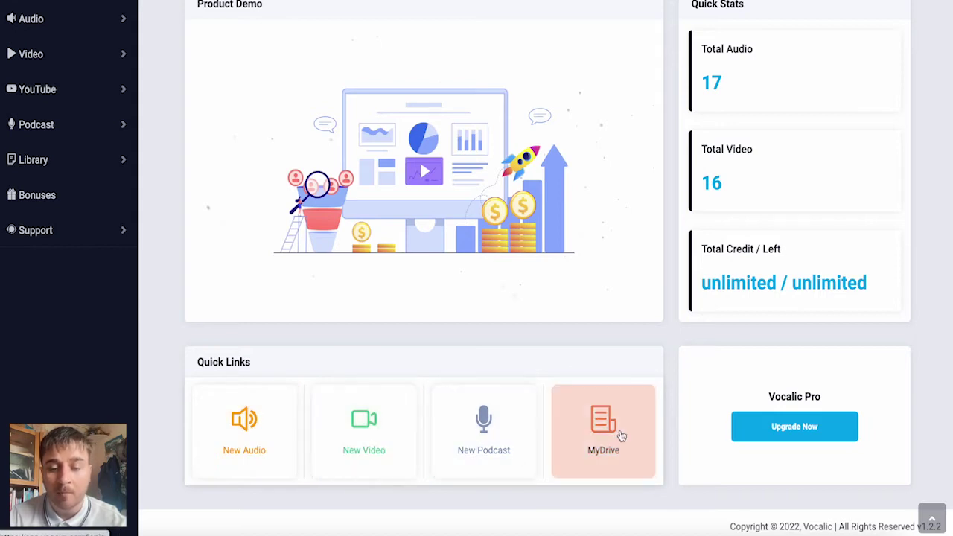
scroll(159, 156, "up", 1)
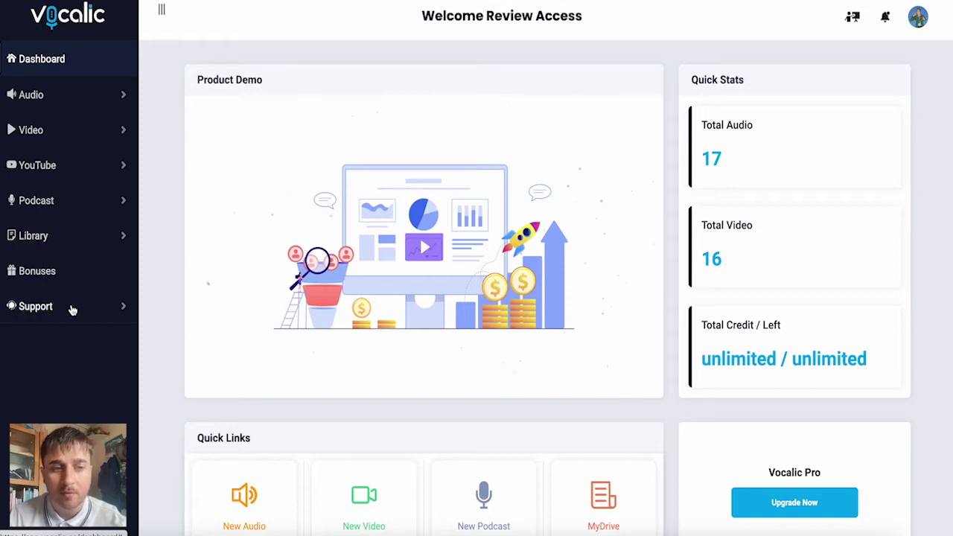
left_click(52, 97)
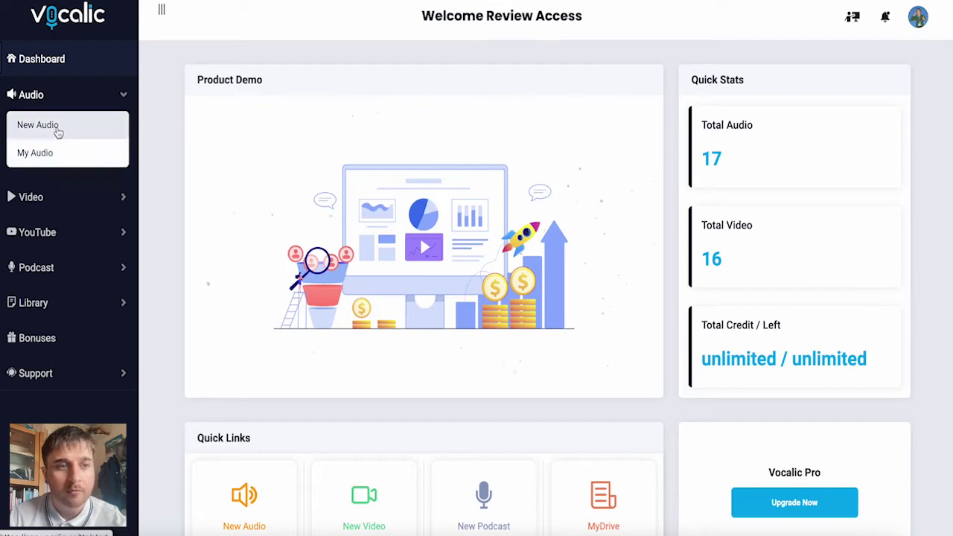
left_click(58, 128)
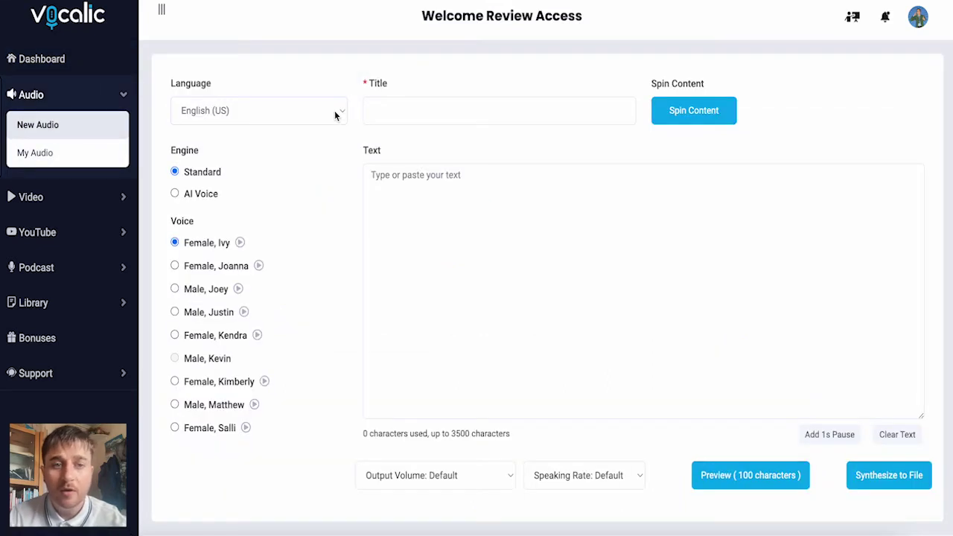
left_click(336, 114)
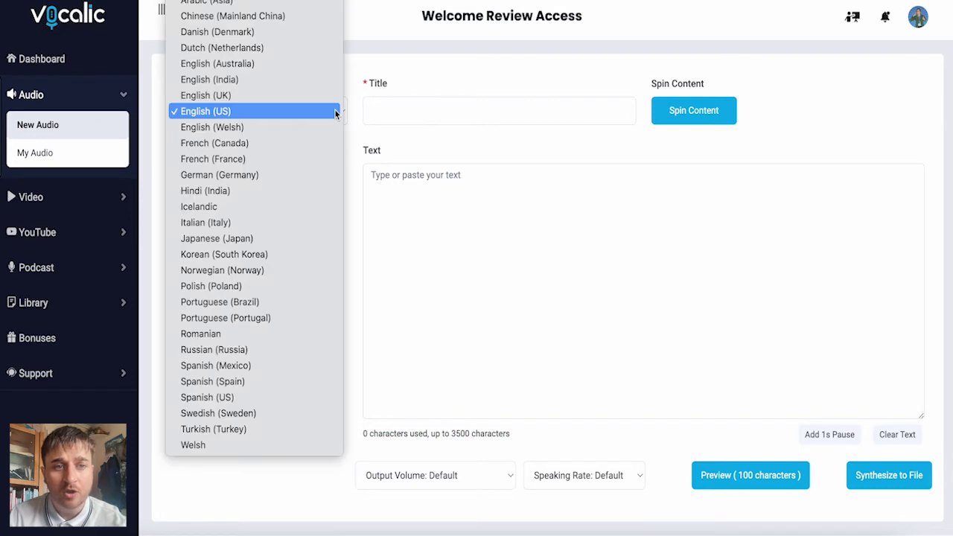
left_click(291, 95)
left_click(285, 118)
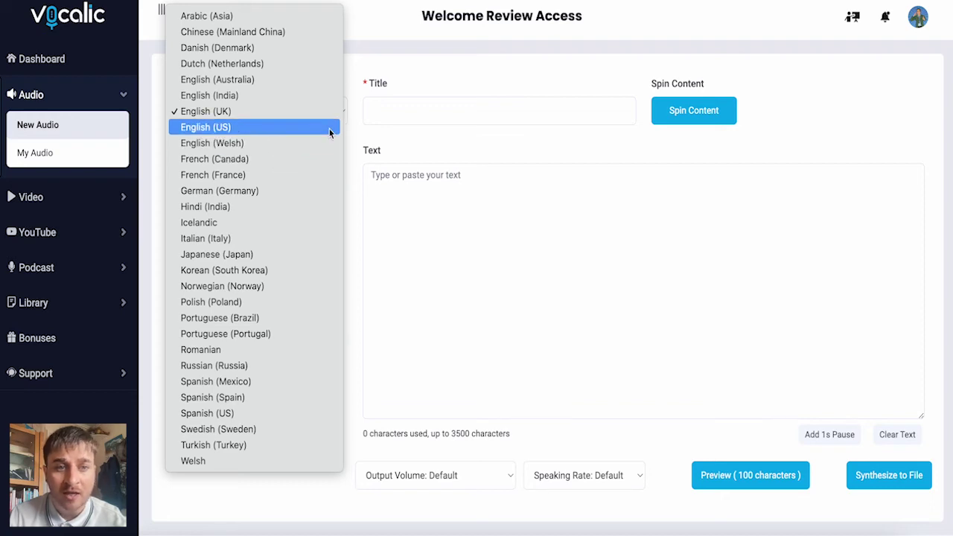
- Title the audio 'Daniel's Review' and spin the content into a variation
left_click(413, 111)
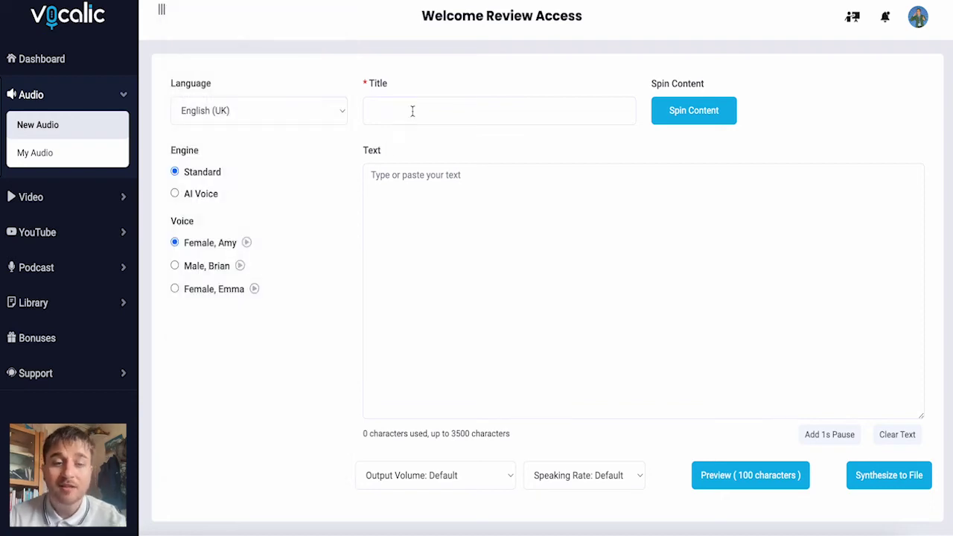
type("Daniel's Review")
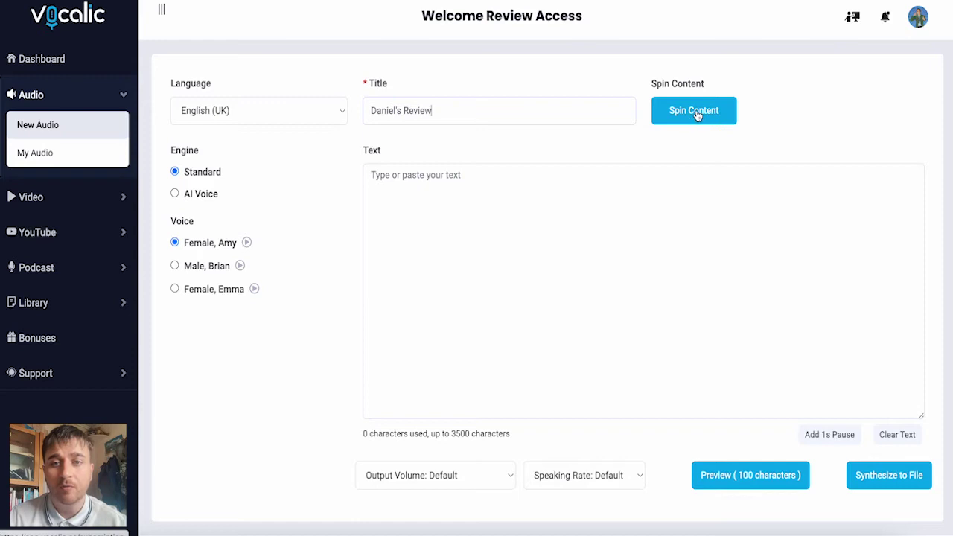
left_click(695, 111)
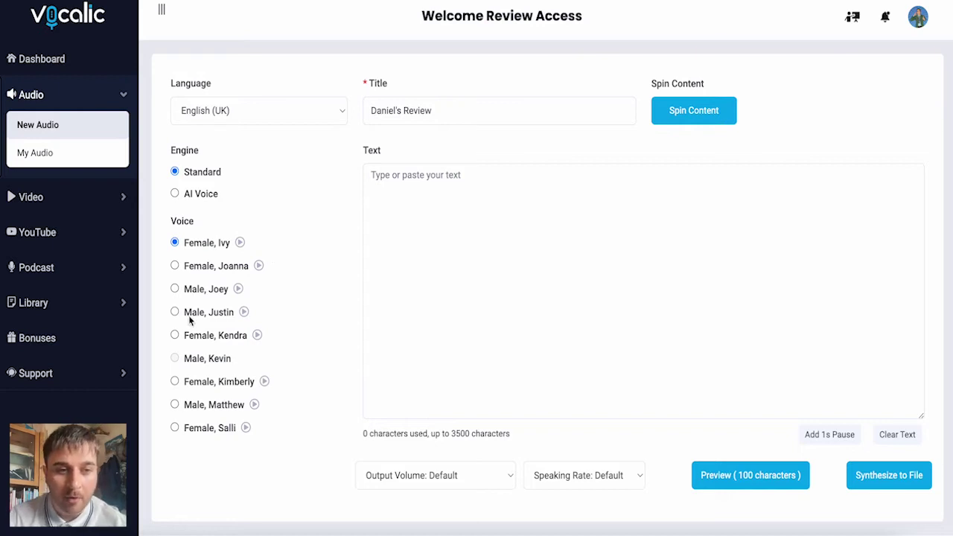
- Choose the Male, Justin voice and enter a one-sentence self-introduction for the Vocalic Review
left_click(175, 312)
left_click(461, 186)
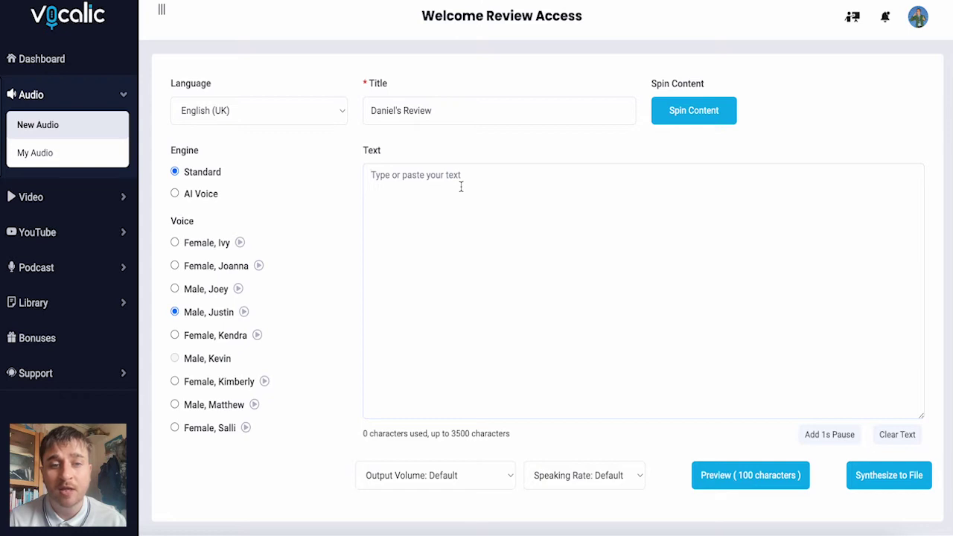
type("Hello, my name id Daniel and this is my Vocalic Review")
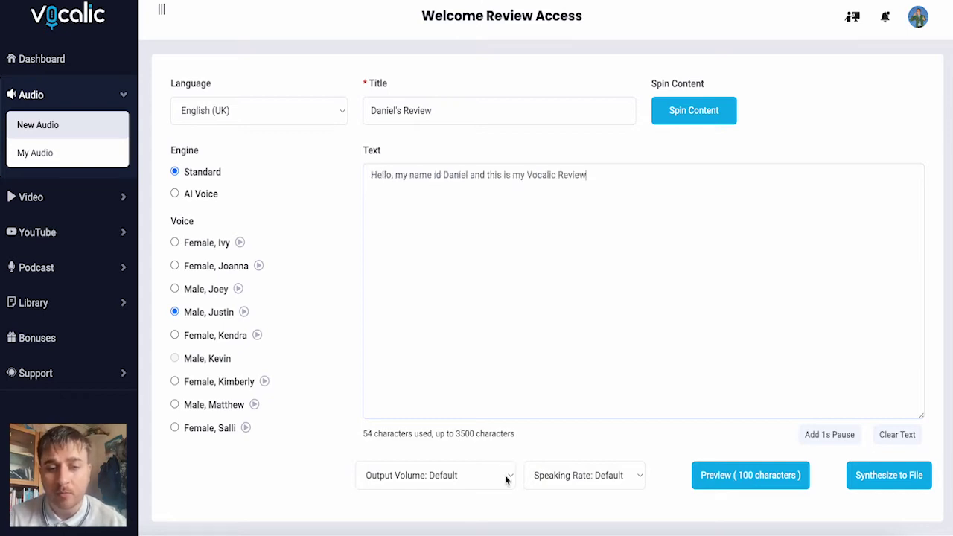
- Set the output volume to Soft and the speaking rate to Medium
left_click(506, 478)
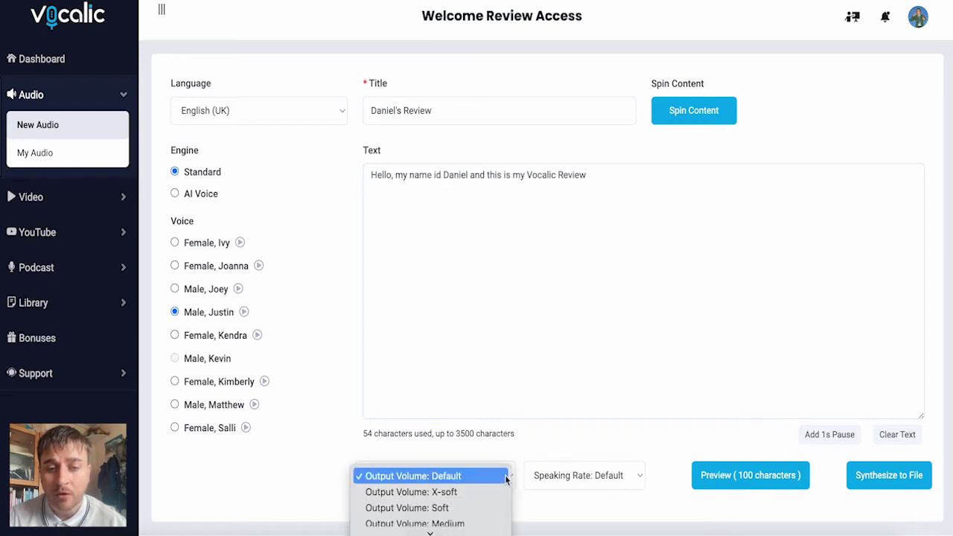
scroll(491, 477, "down", 2)
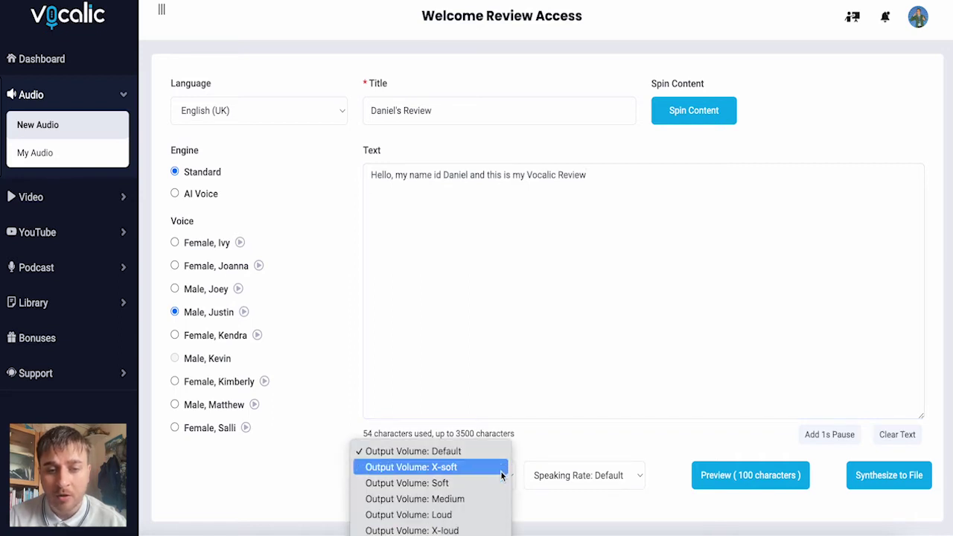
left_click(457, 484)
scroll(643, 433, "down", 1)
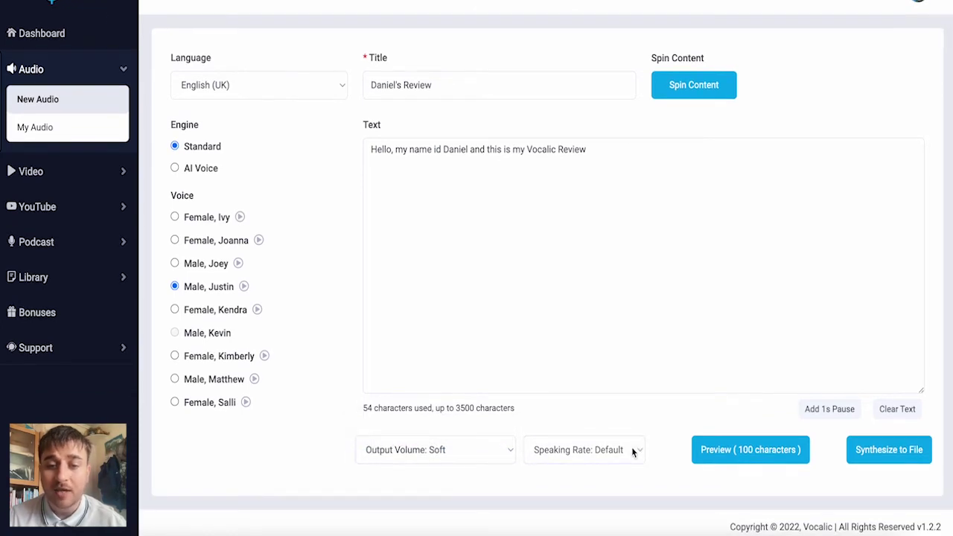
left_click(633, 450)
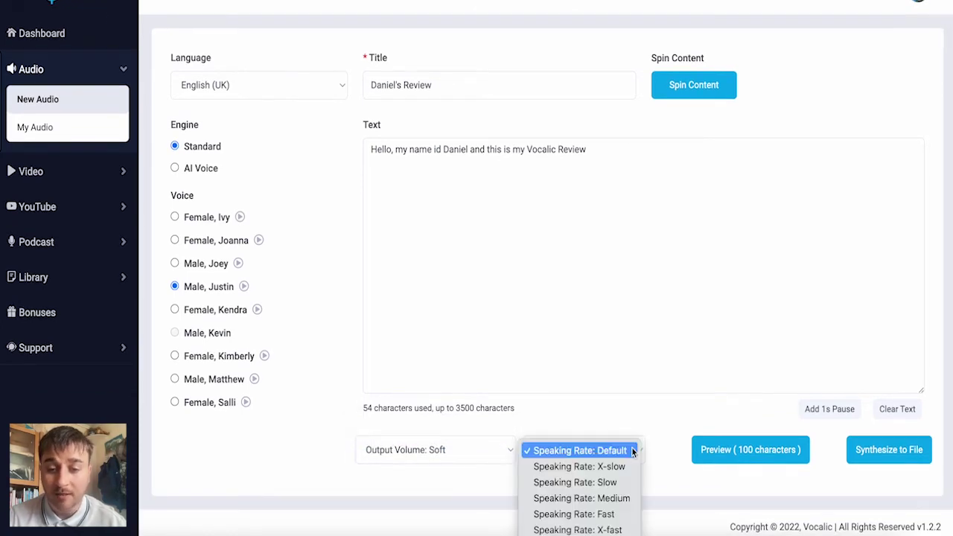
left_click(621, 499)
scroll(744, 376, "up", 1)
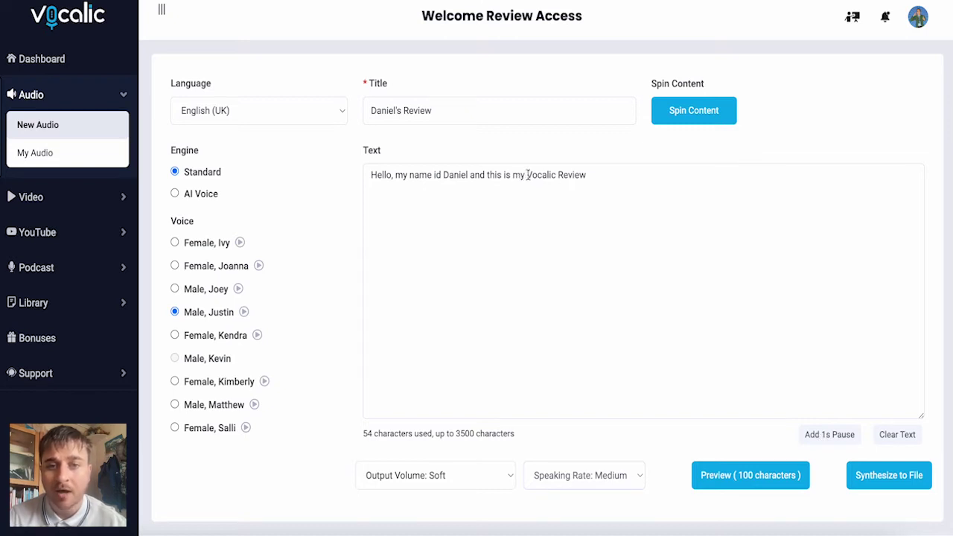
- Insert a 1-second pause before 'Vocalic Review' and play the 4-second preview
left_click(831, 436)
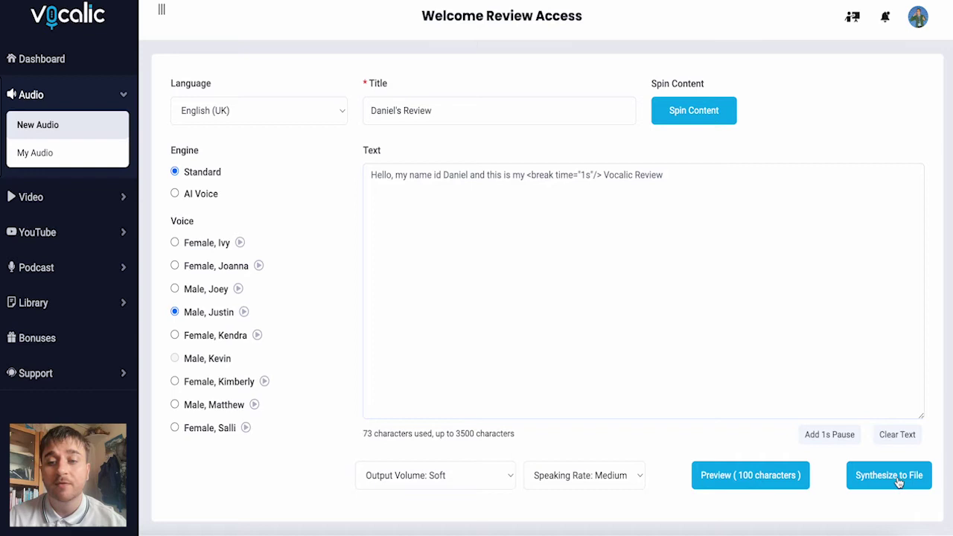
left_click(761, 483)
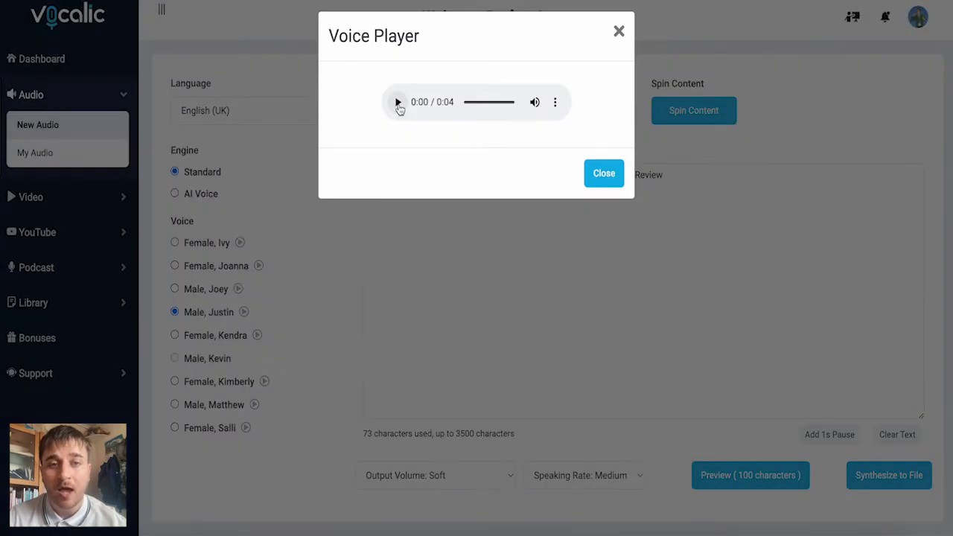
left_click(398, 104)
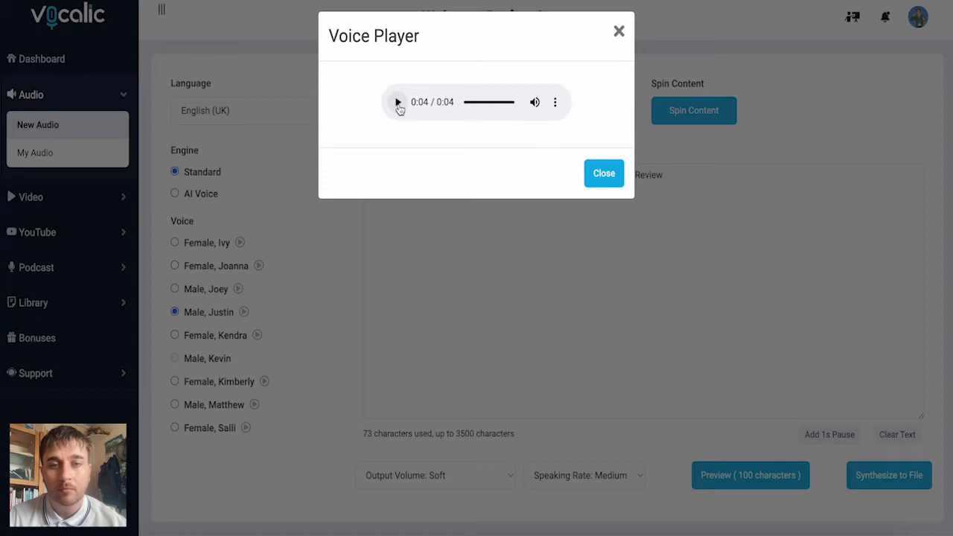
- Save the review audio, view it in My Audio, and expand the Video section
left_click(619, 31)
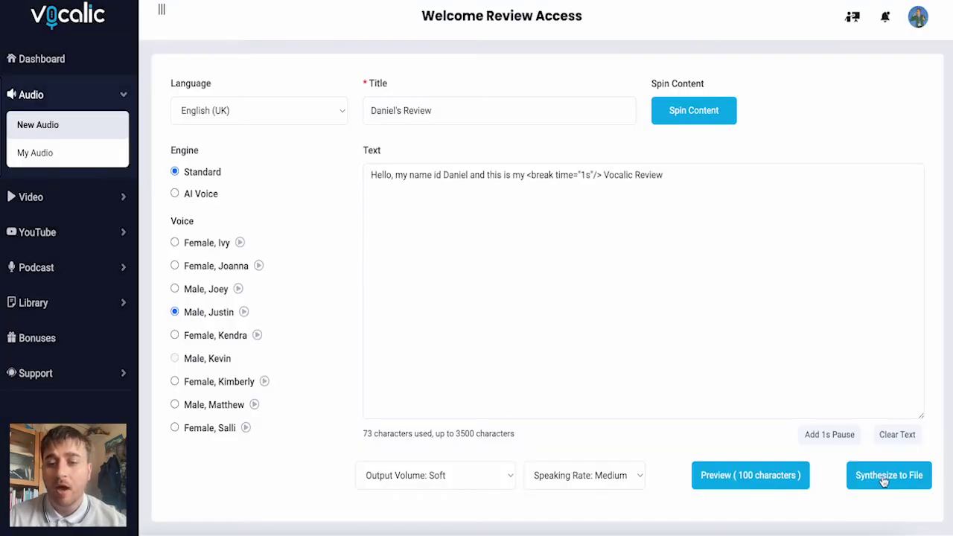
left_click(884, 476)
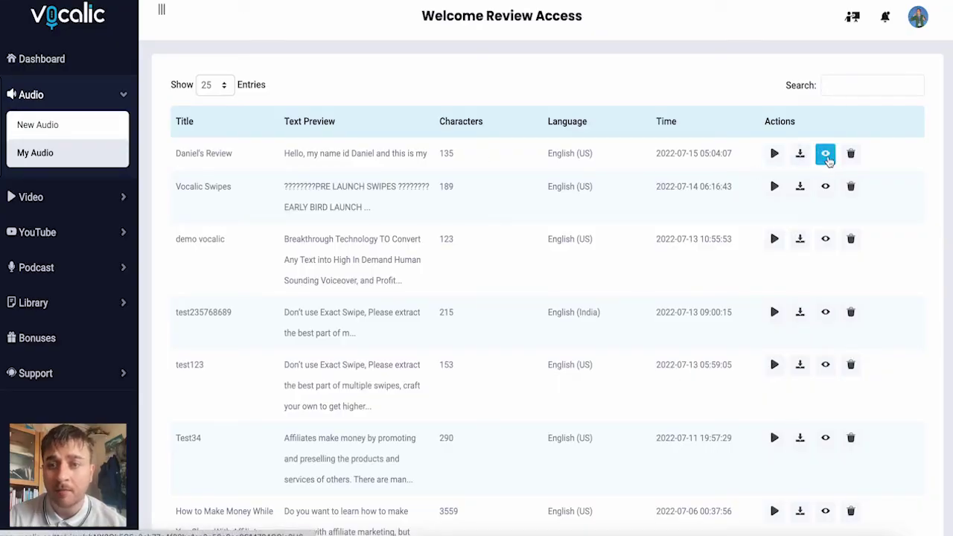
left_click(827, 155)
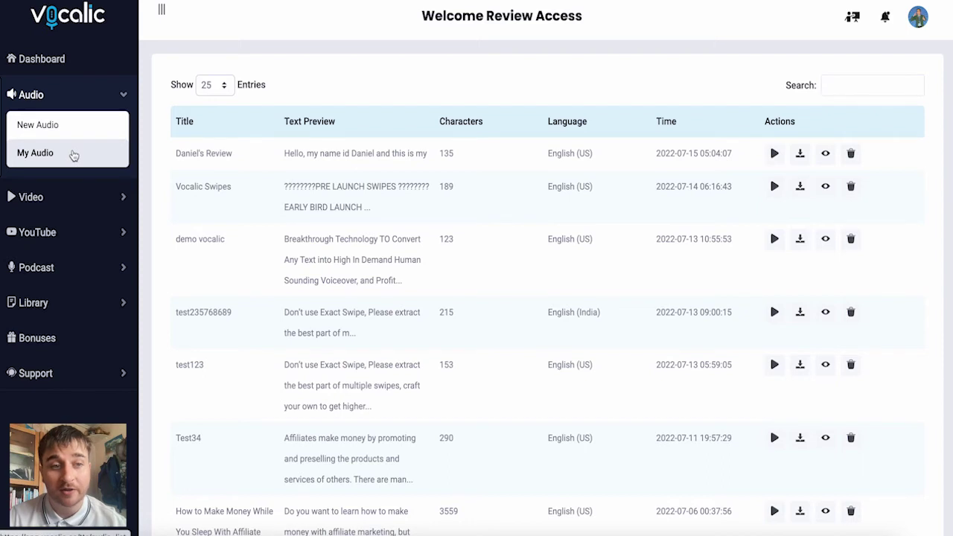
left_click(65, 130)
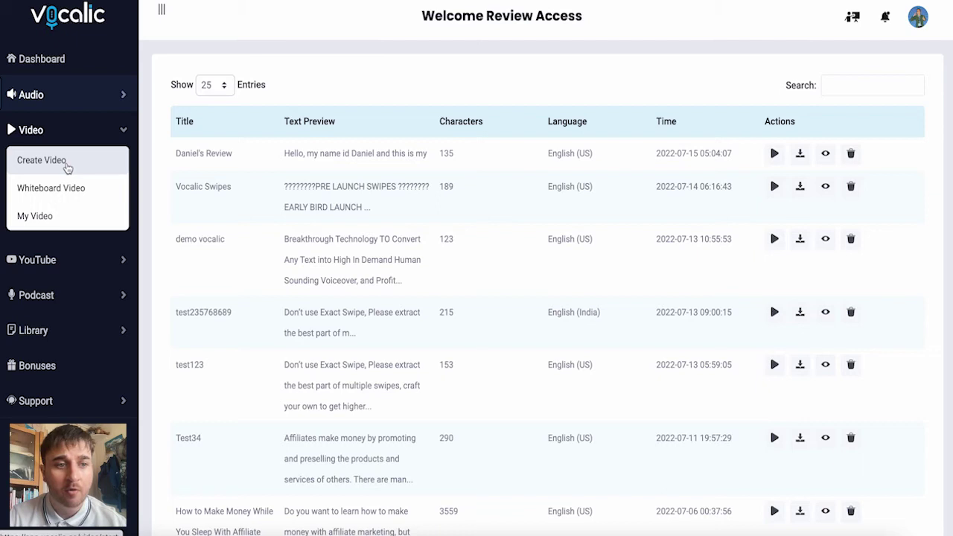
- On the picture-upload Create Video form, choose the 5 photos for the video
left_click(66, 168)
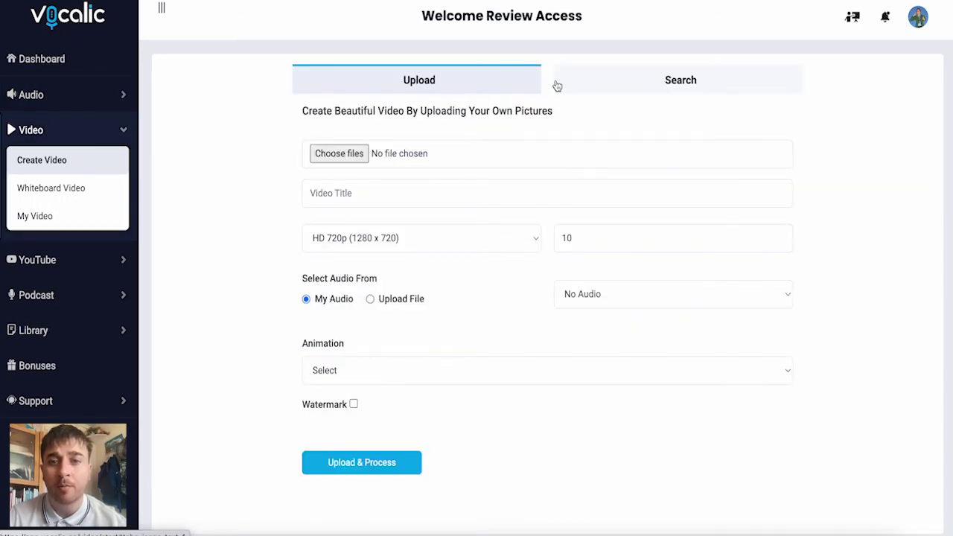
left_click(619, 95)
left_click(471, 80)
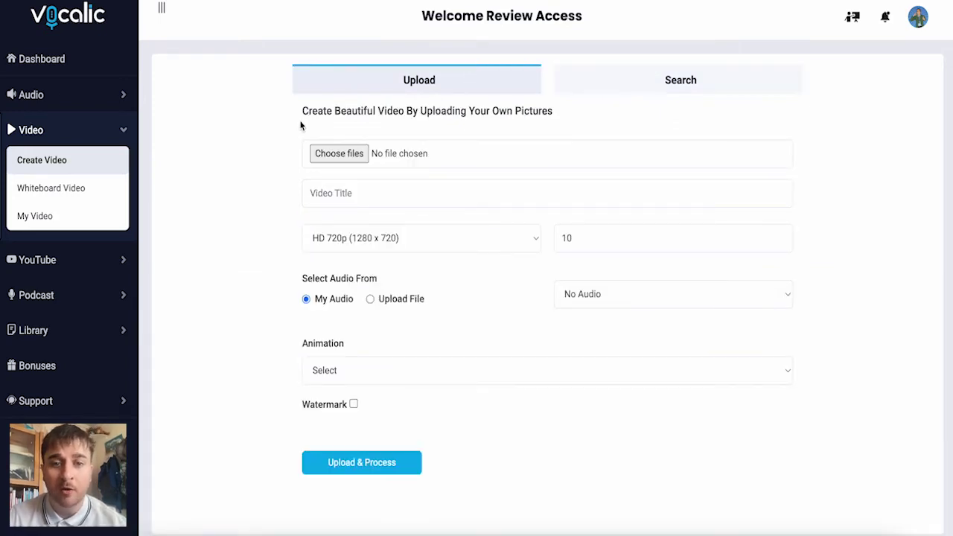
left_click(337, 158)
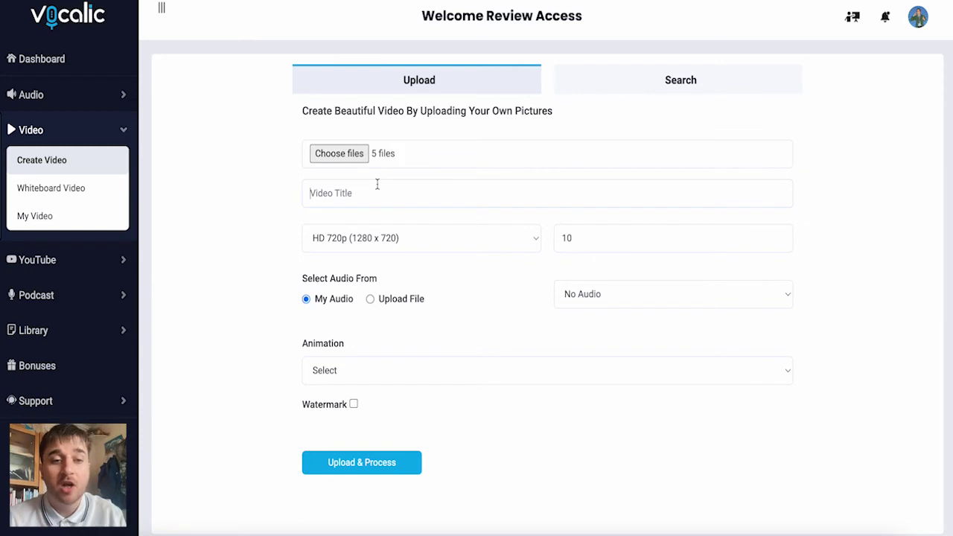
- Title the video Morocco, keep HD 720p resolution, and use saved My Audio as the source
left_click(378, 193)
type("Morocco")
left_click(379, 238)
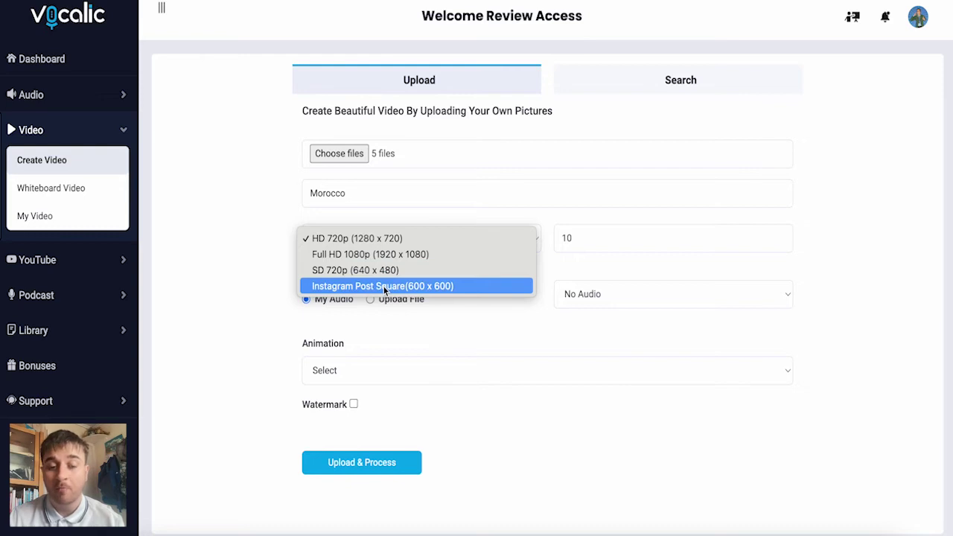
key("Escape")
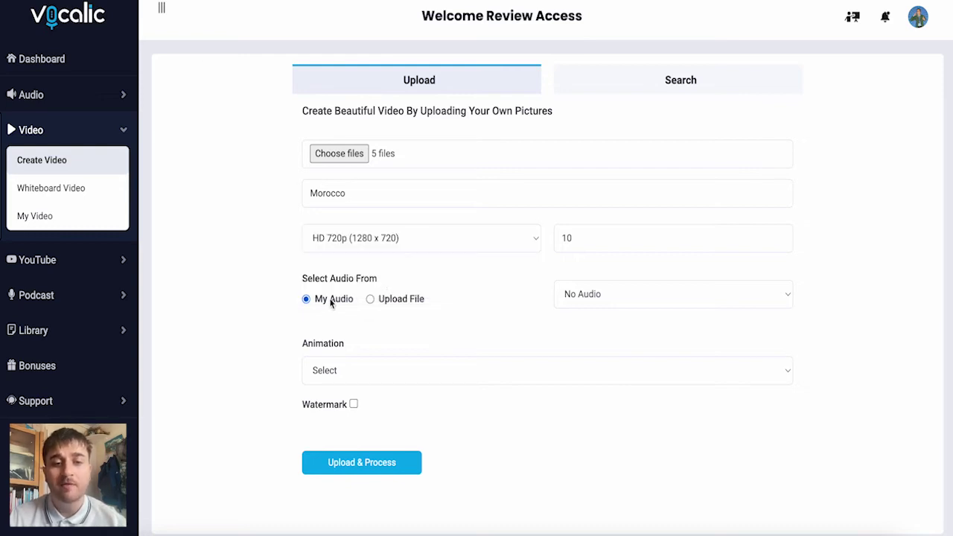
left_click(371, 299)
left_click(306, 299)
left_click(633, 274)
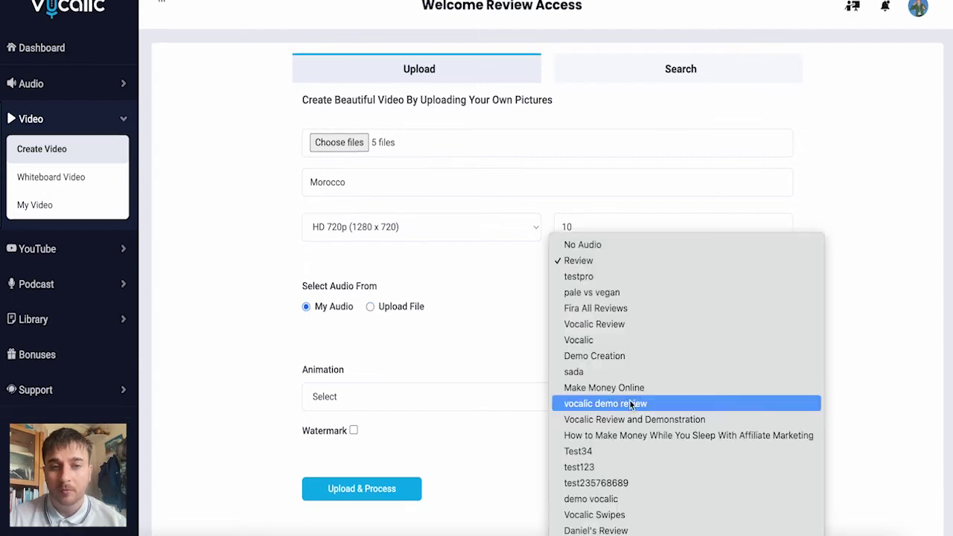
- Use the saved voiceover as the soundtrack and choose the vintage animation
left_click(629, 531)
scroll(521, 372, "down", 1)
left_click(464, 334)
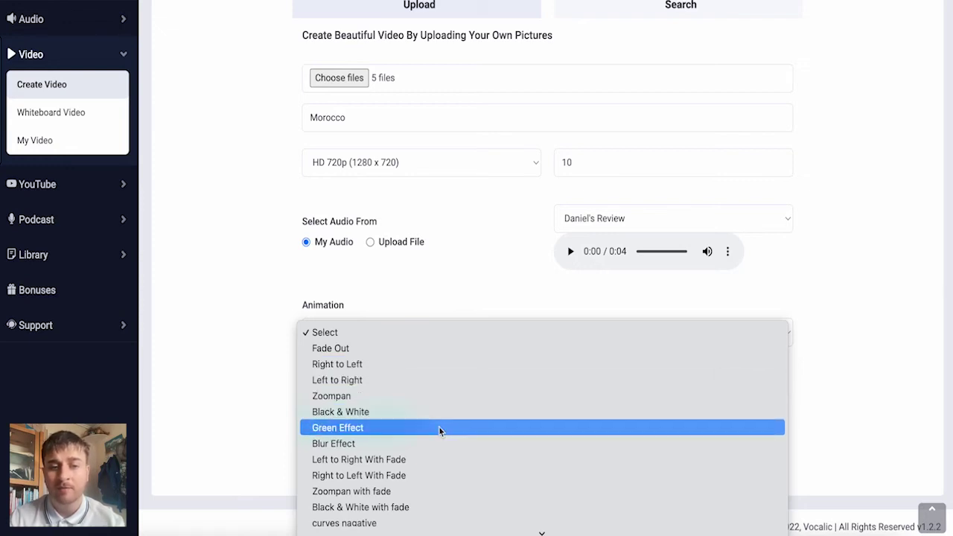
scroll(437, 447, "down", 3)
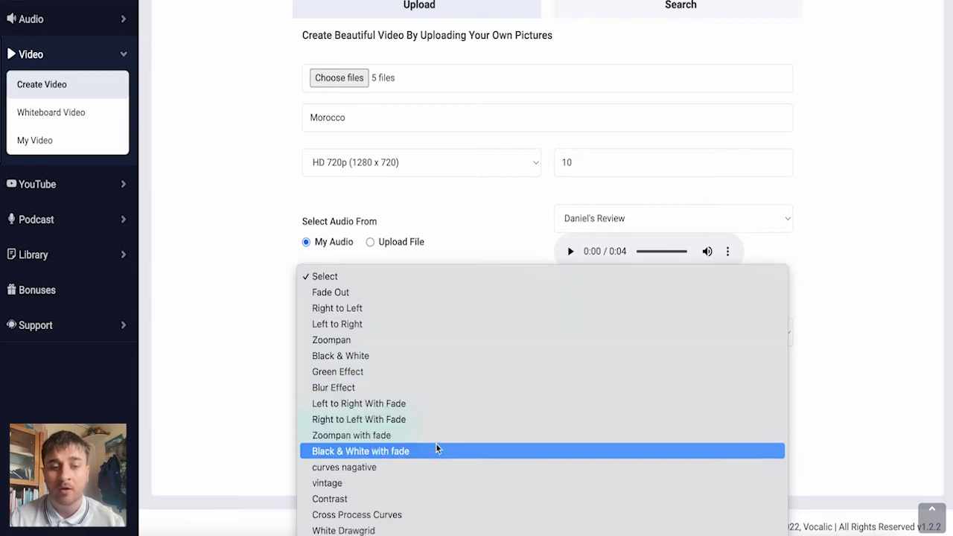
left_click(388, 484)
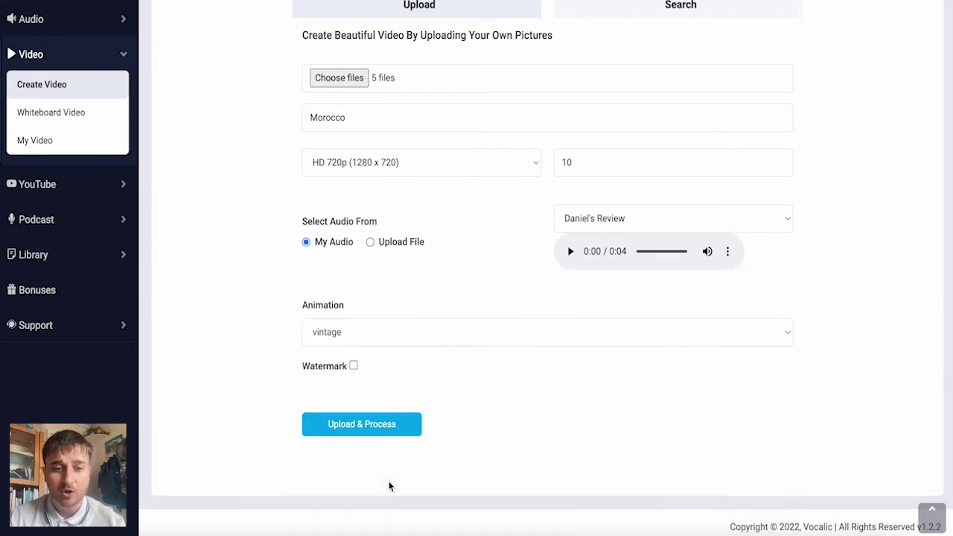
- Leave the watermark off and upload and process the Morocco video
left_click(354, 366)
scroll(451, 366, "down", 2)
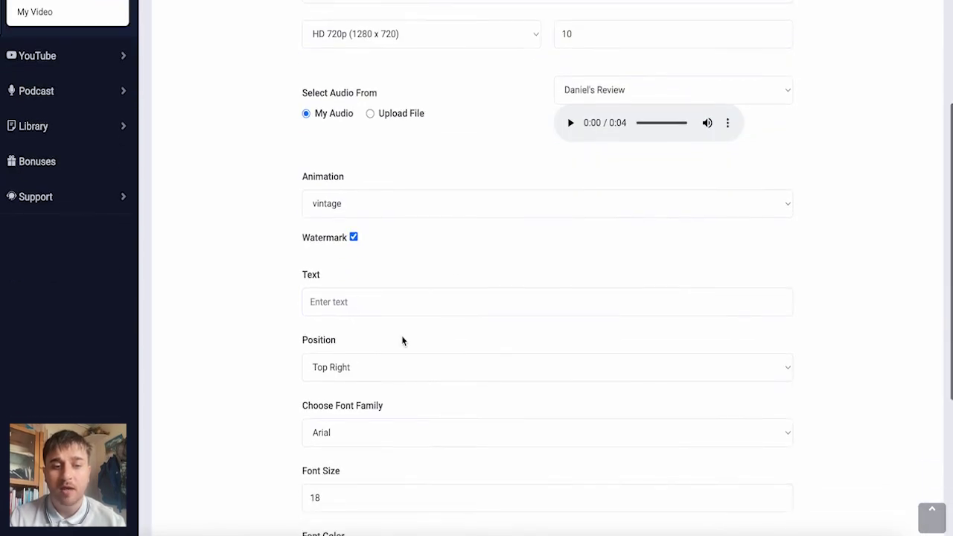
scroll(432, 275, "down", 2)
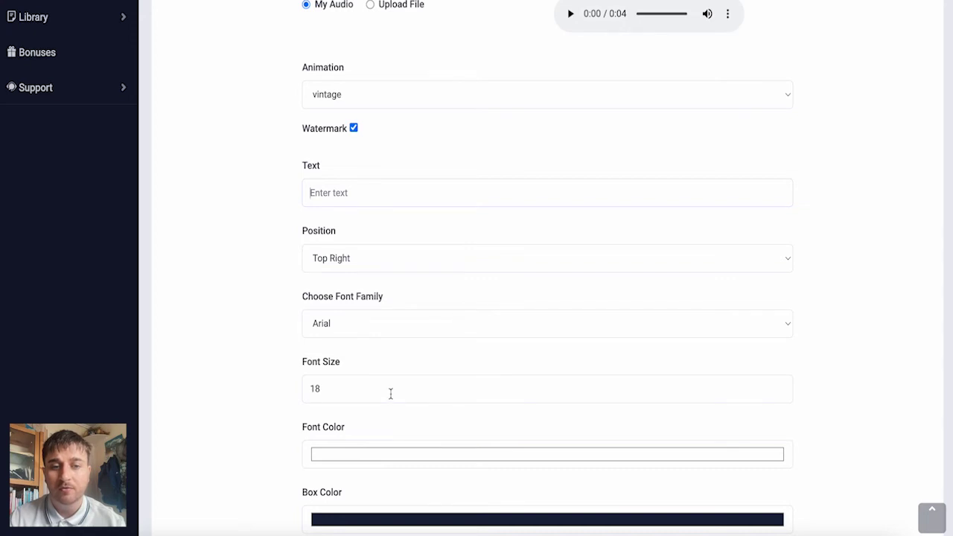
scroll(389, 393, "down", 2)
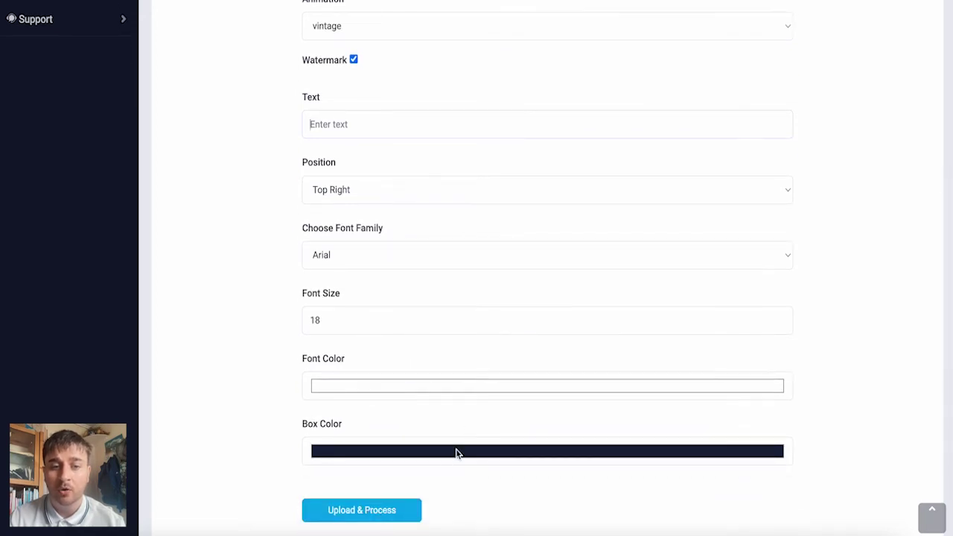
scroll(440, 376, "up", 4)
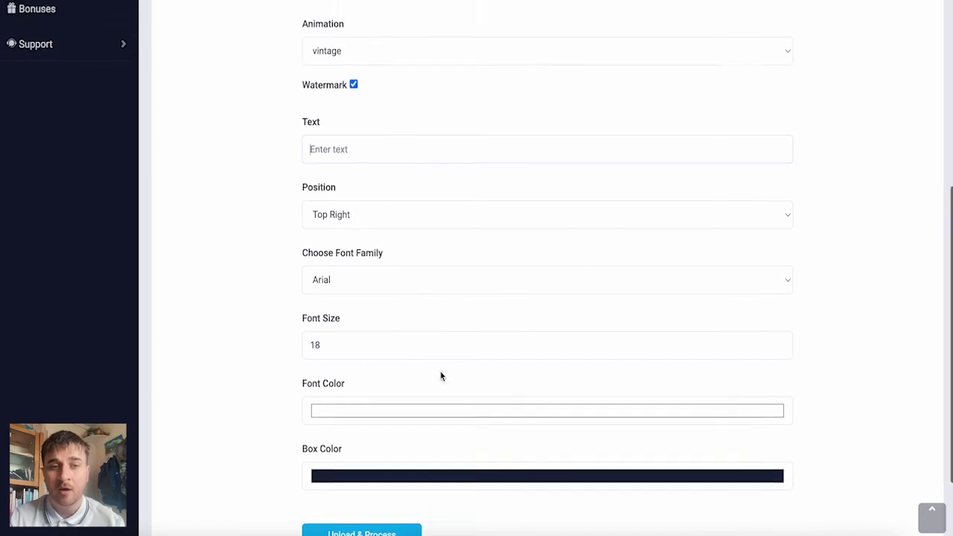
left_click(353, 385)
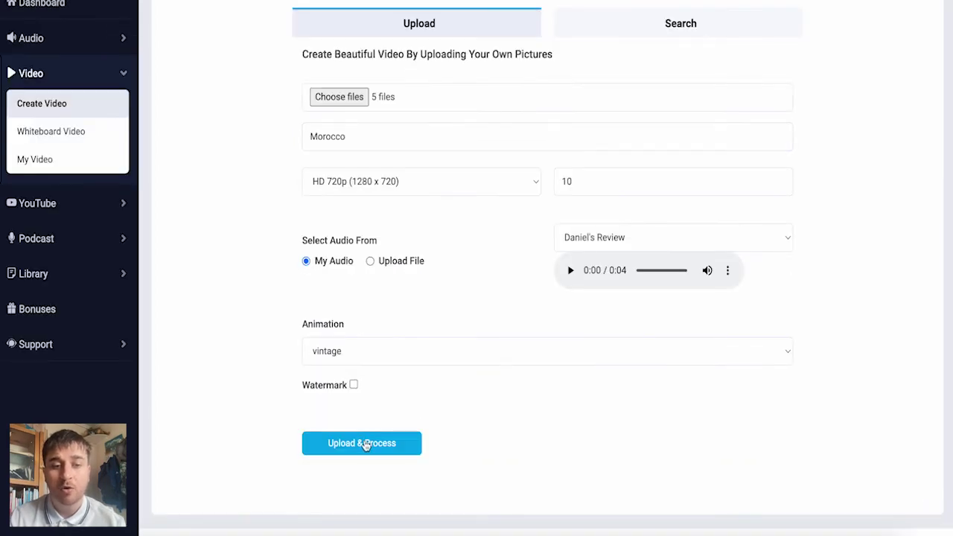
left_click(365, 444)
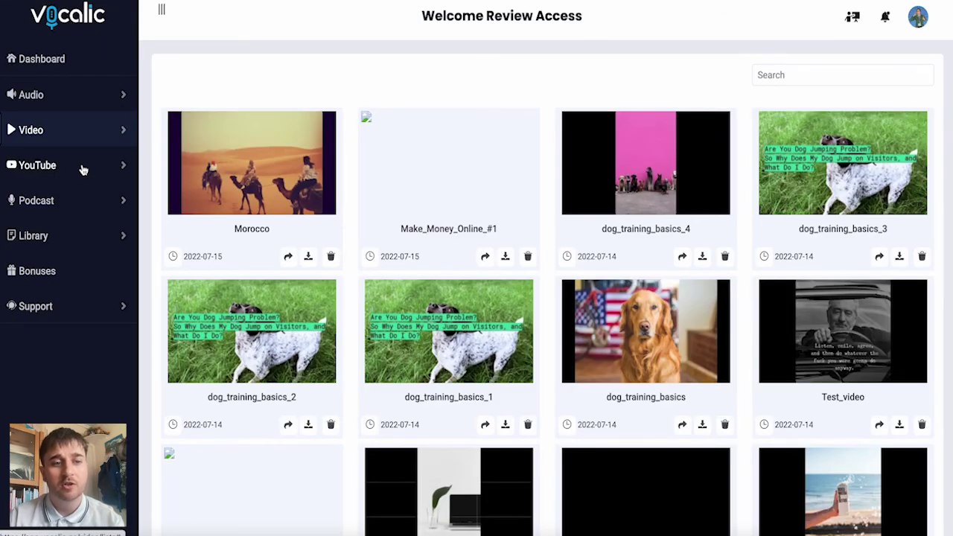
- Open YouTube Integration settings and focus the Client Secret field
left_click(83, 170)
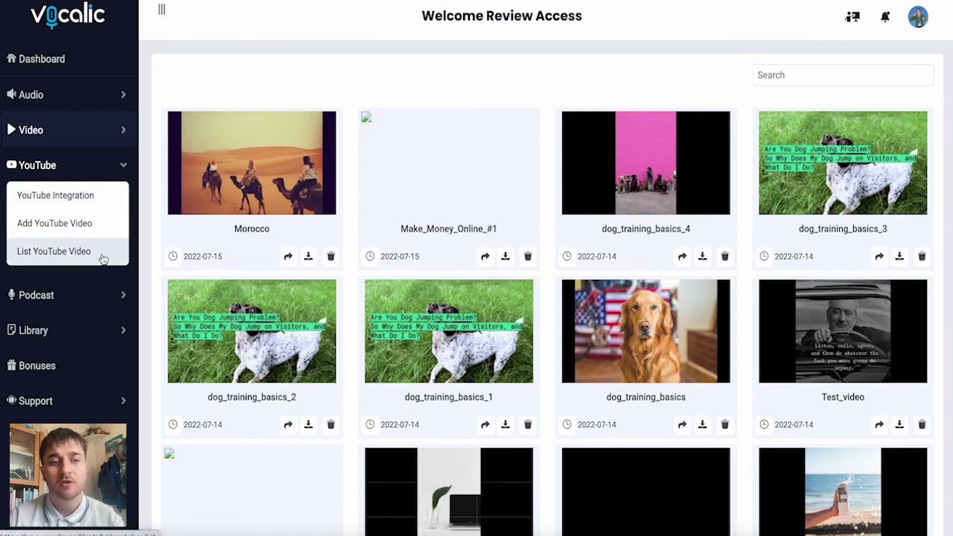
left_click(100, 201)
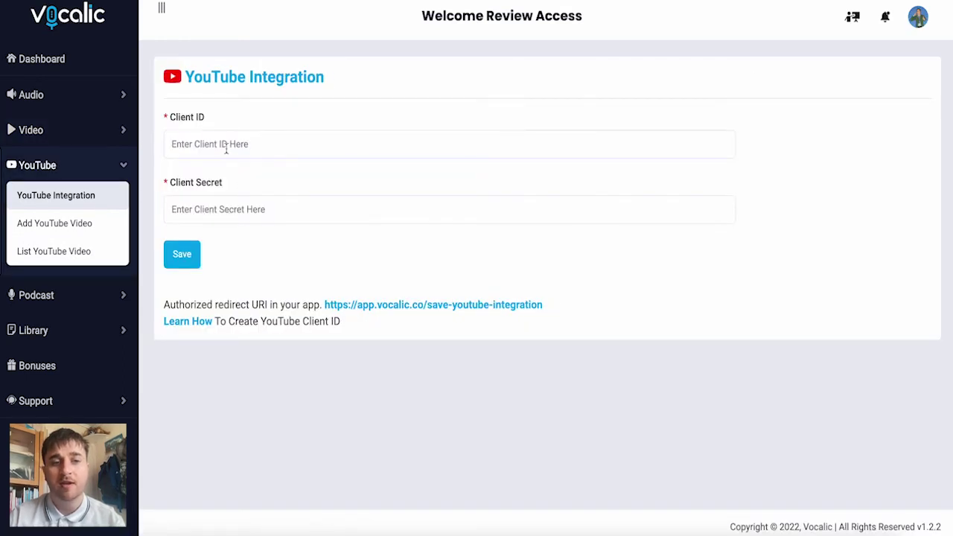
left_click(223, 213)
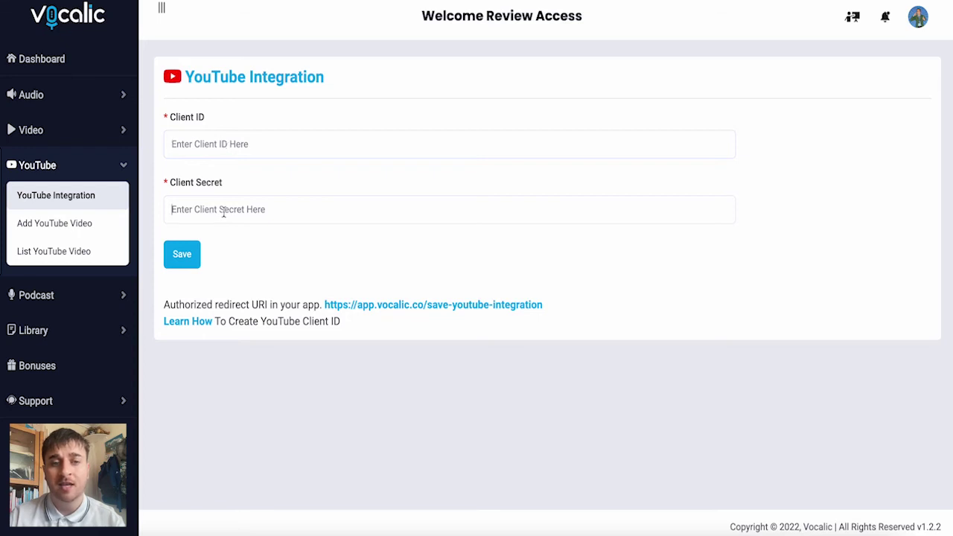
- Browse the Add Video gallery and start adding the Morocco video to YouTube
left_click(78, 226)
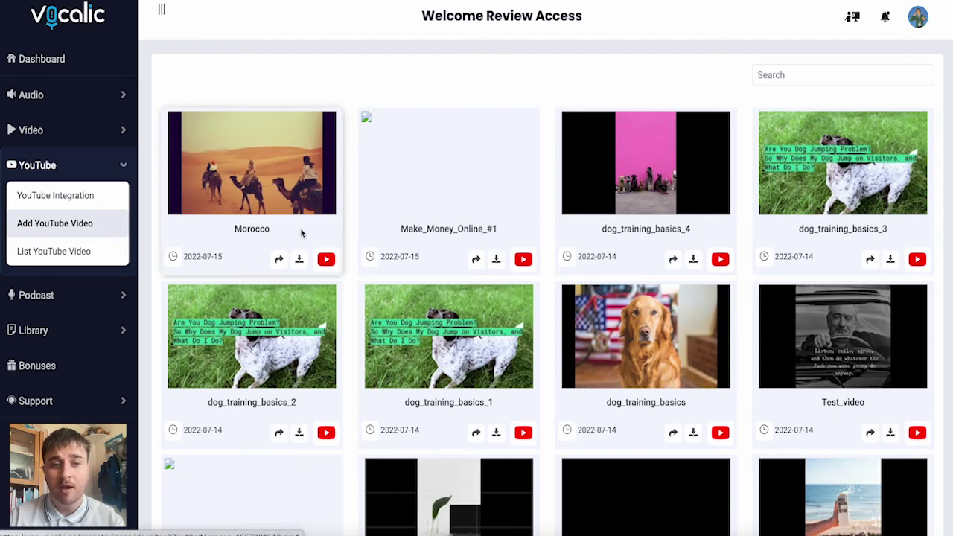
left_click(279, 260)
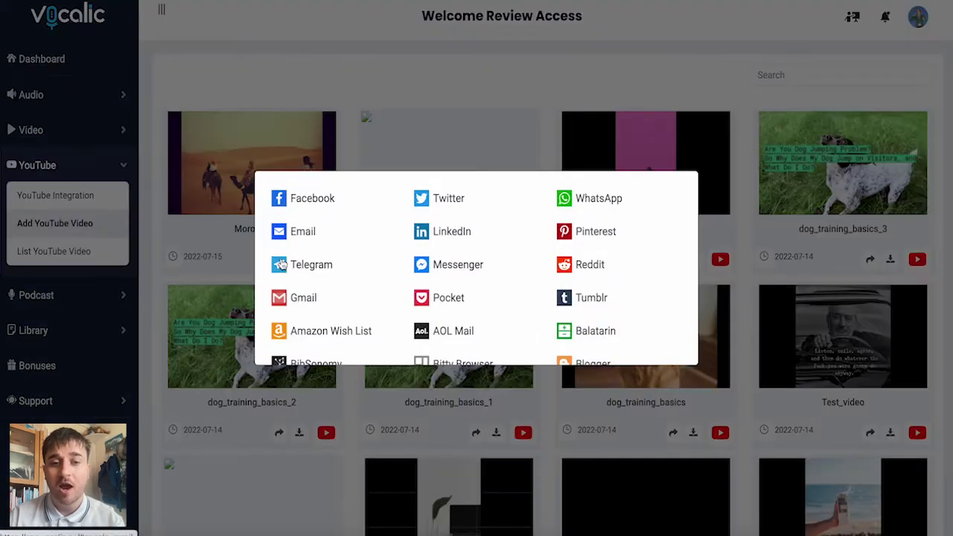
scroll(433, 269, "down", 2)
scroll(433, 270, "down", 5)
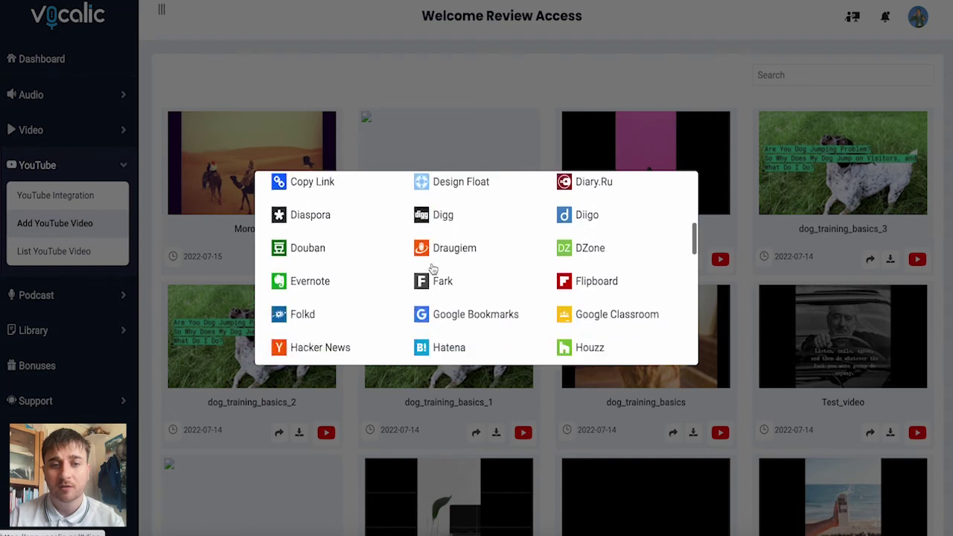
key("Escape")
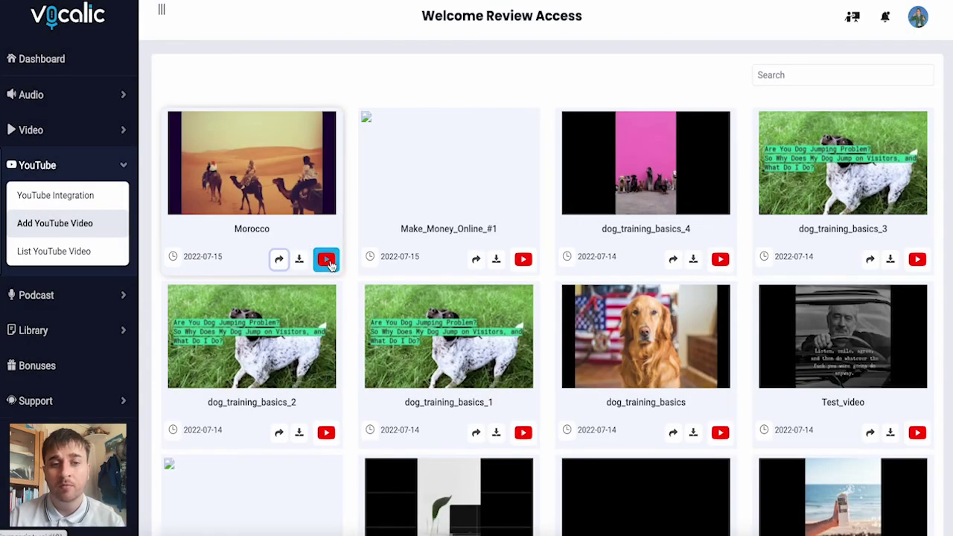
left_click(327, 260)
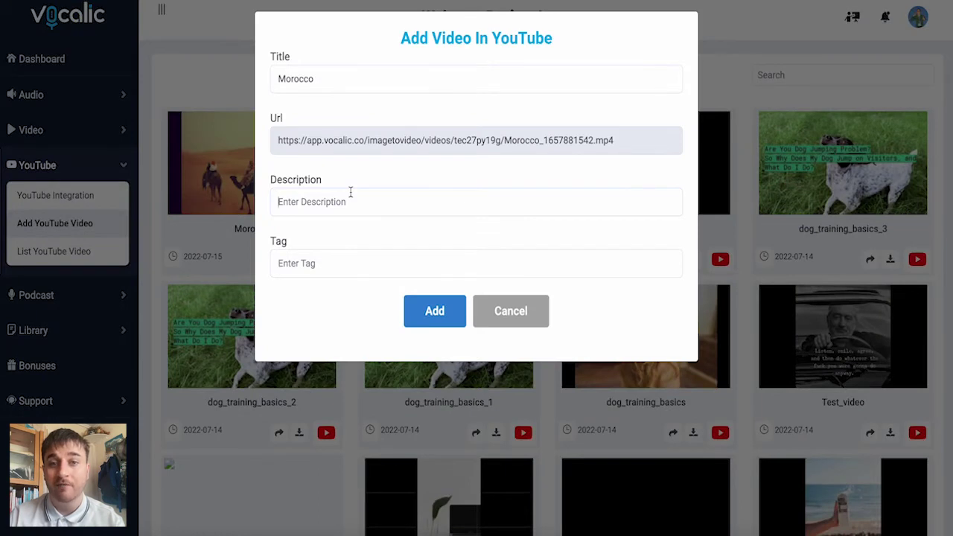
- Revisit the YouTube add-video and video list pages, then collapse the YouTube menu
left_click(80, 227)
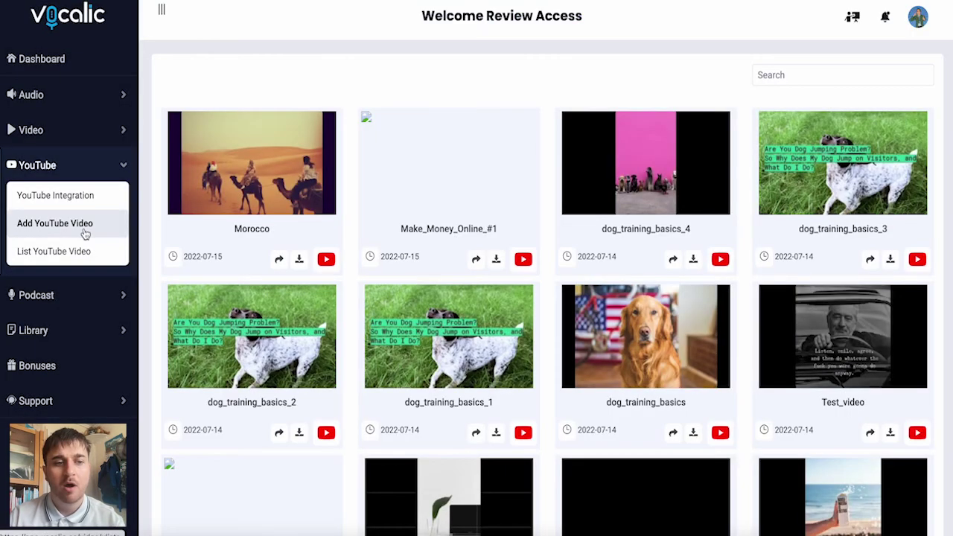
left_click(83, 253)
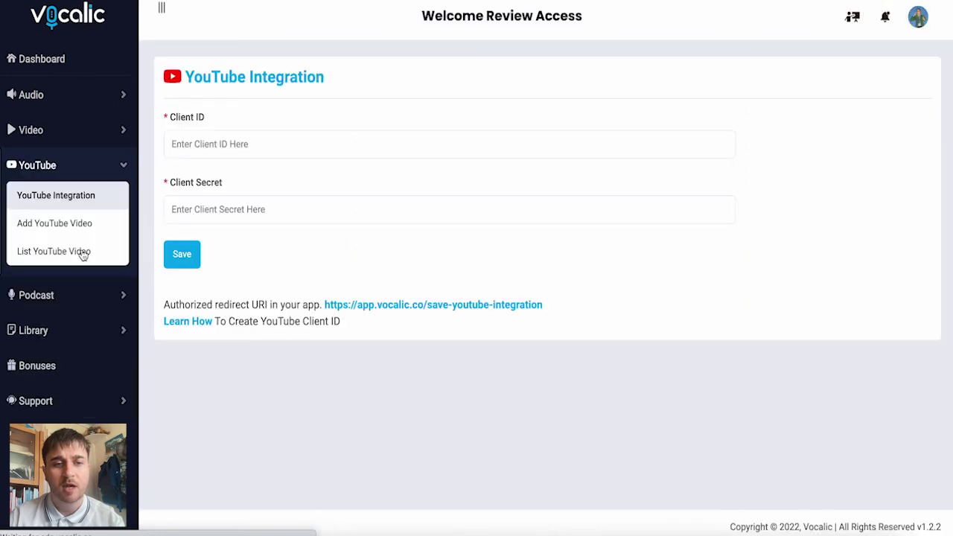
left_click(49, 166)
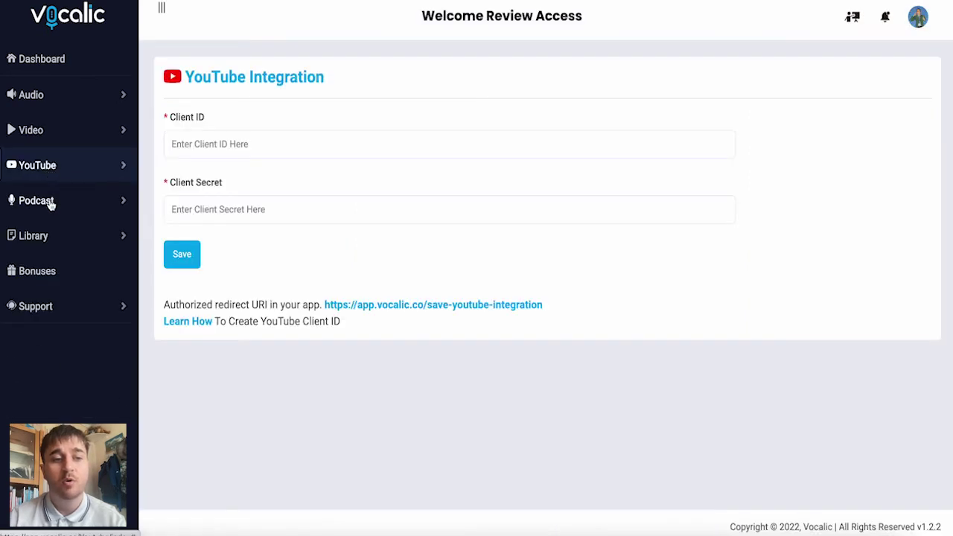
- Start a new podcast titled 'Daniel's Podcast'
left_click(49, 203)
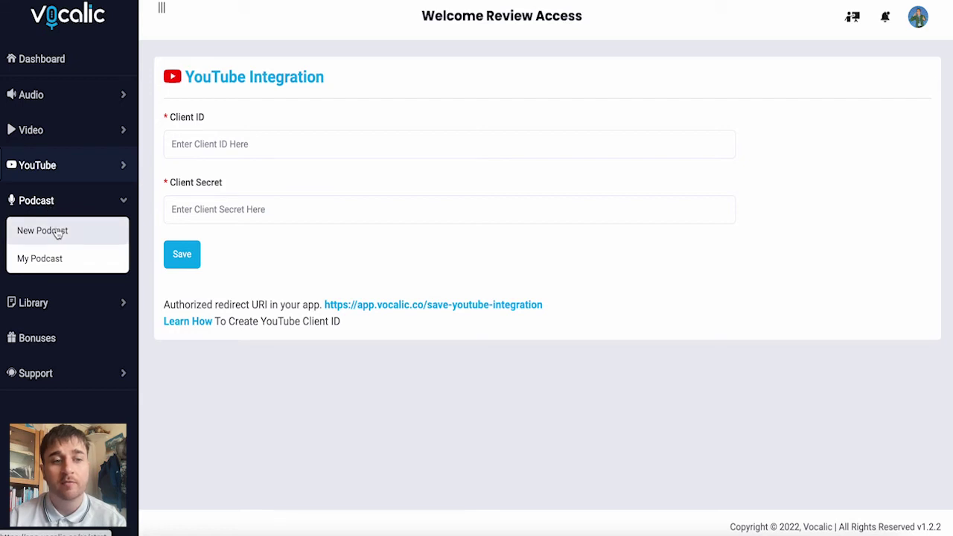
left_click(57, 235)
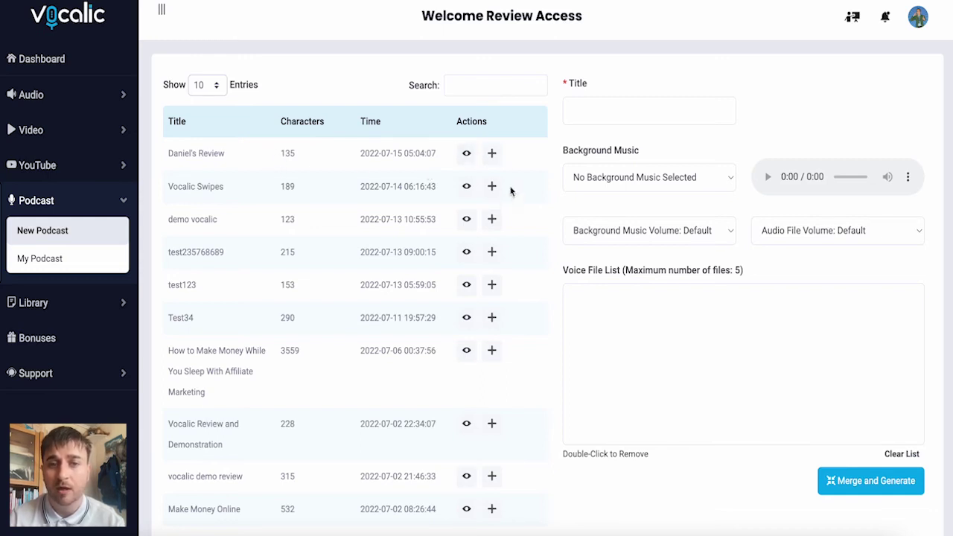
left_click(485, 82)
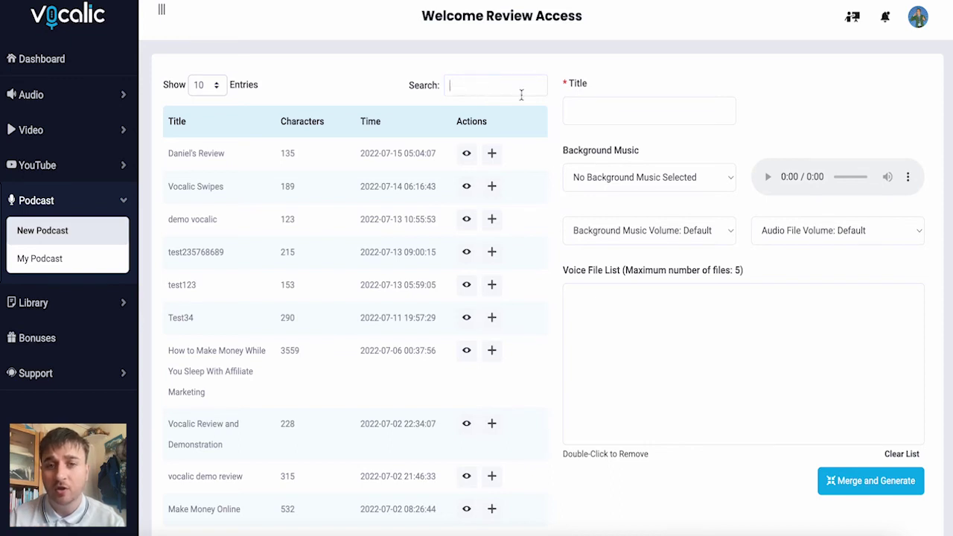
left_click(622, 114)
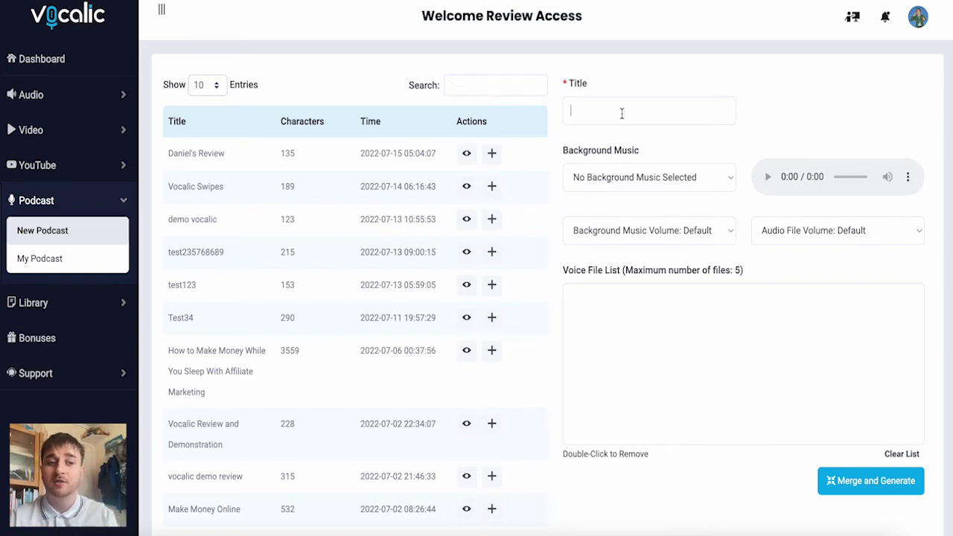
type("Daniel's Podcast")
- Choose The-Inspiration as background music at volume 1.25
left_click(705, 180)
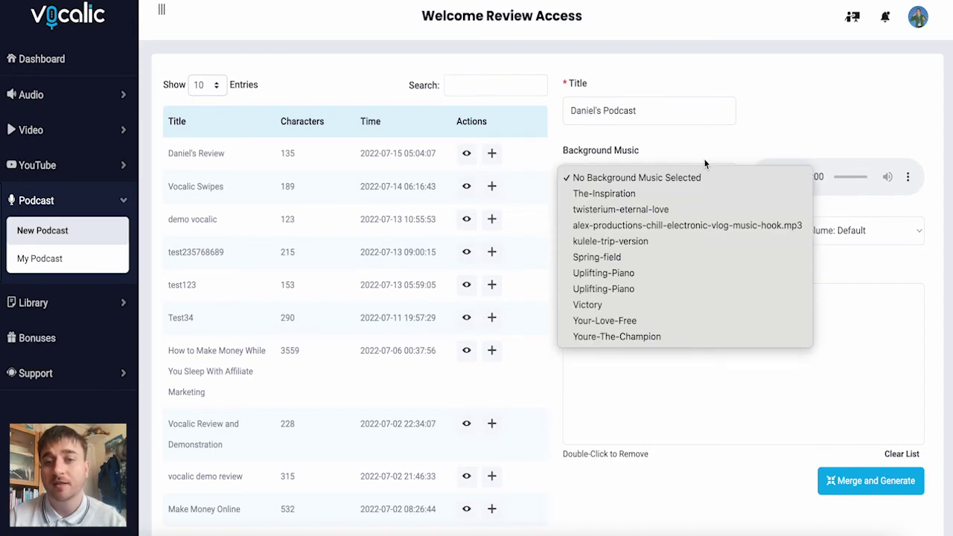
left_click(657, 195)
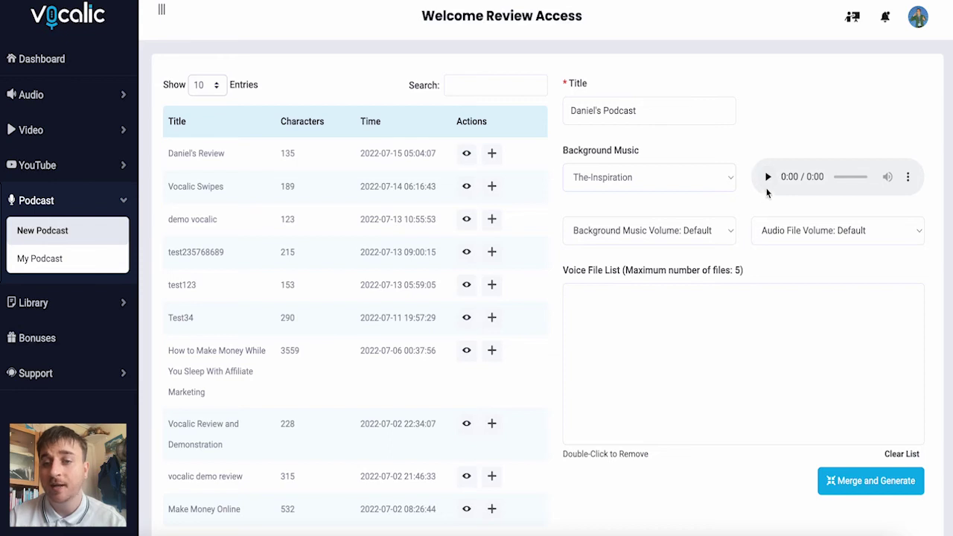
left_click(720, 231)
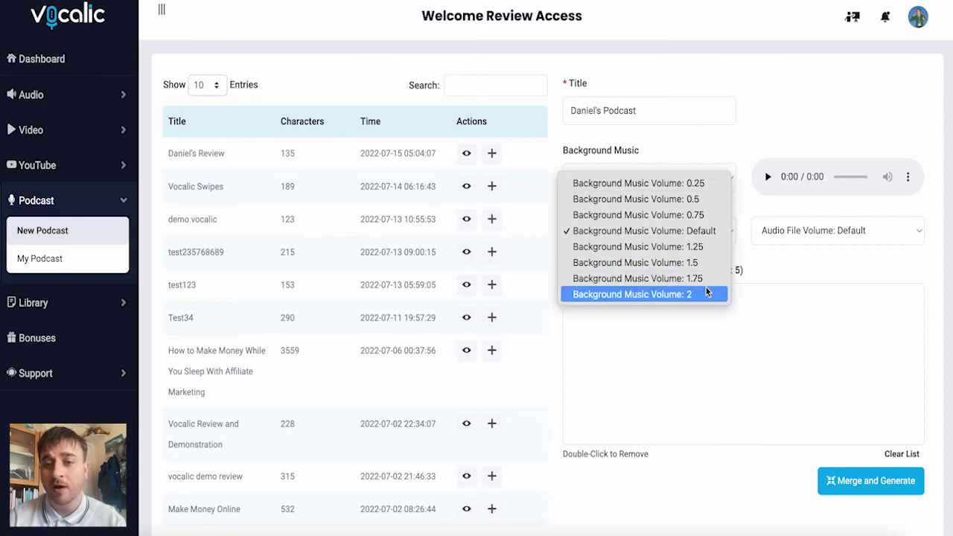
left_click(670, 247)
left_click(822, 231)
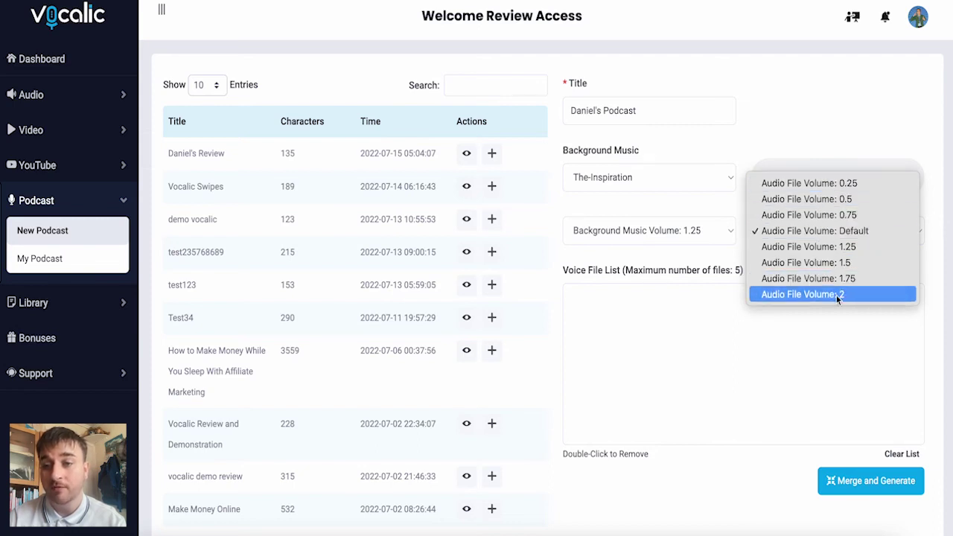
- Set voice volume to 1.25, add Vocalic Swipes, demo vocalic, test235768689 and test123, then merge and generate
left_click(830, 246)
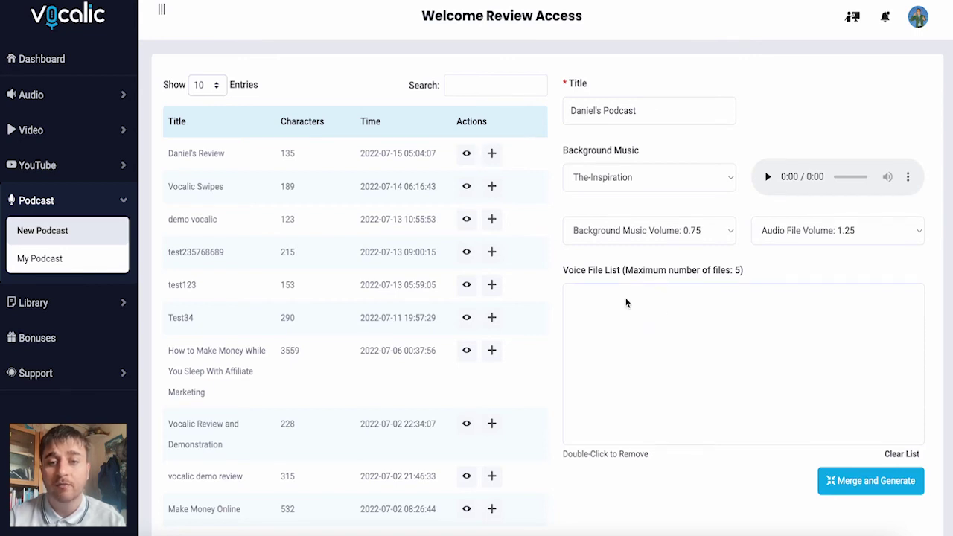
left_click(492, 190)
left_click(491, 218)
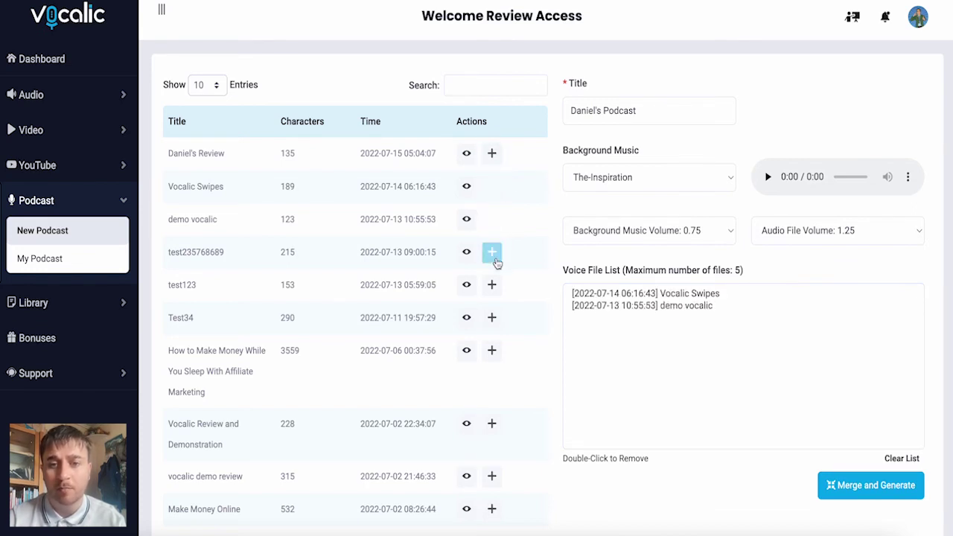
left_click(492, 252)
left_click(491, 284)
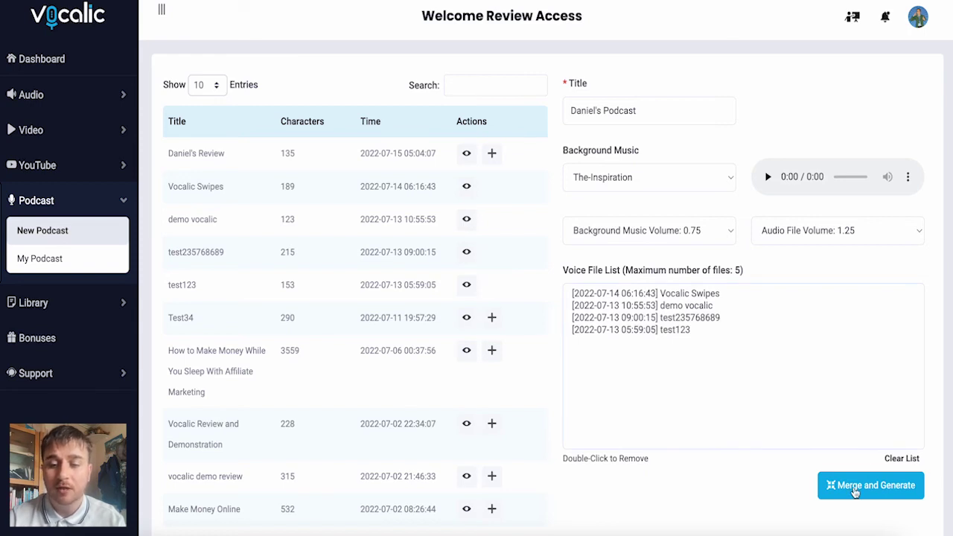
left_click(869, 486)
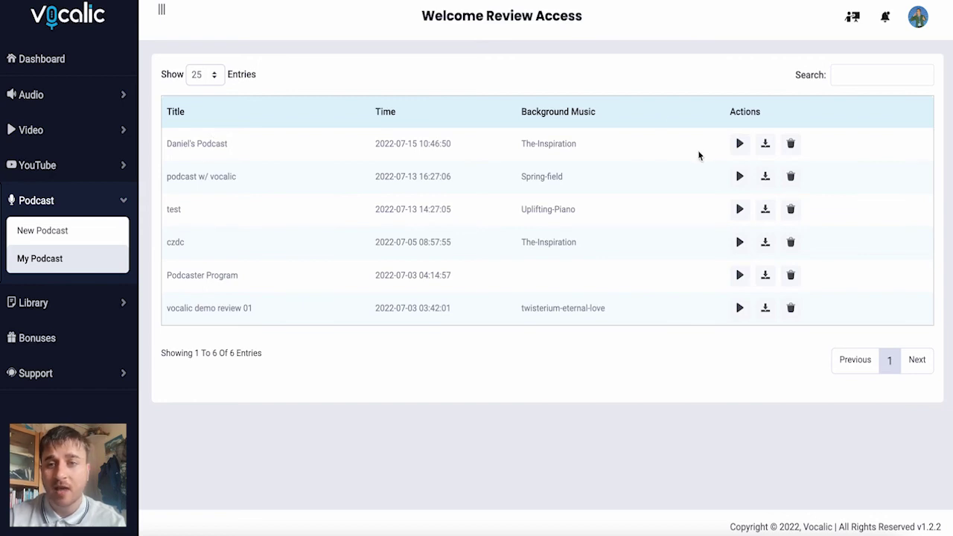
left_click(740, 144)
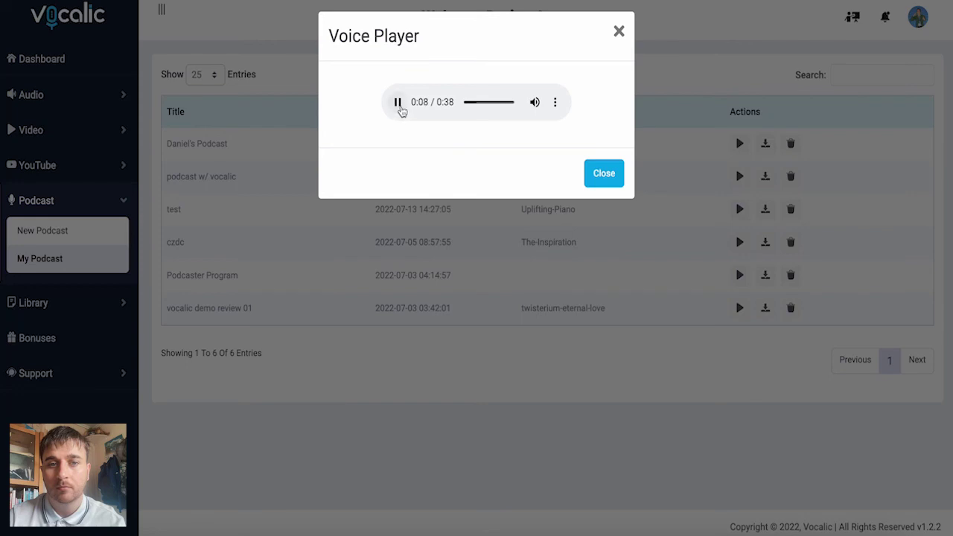
left_click(398, 103)
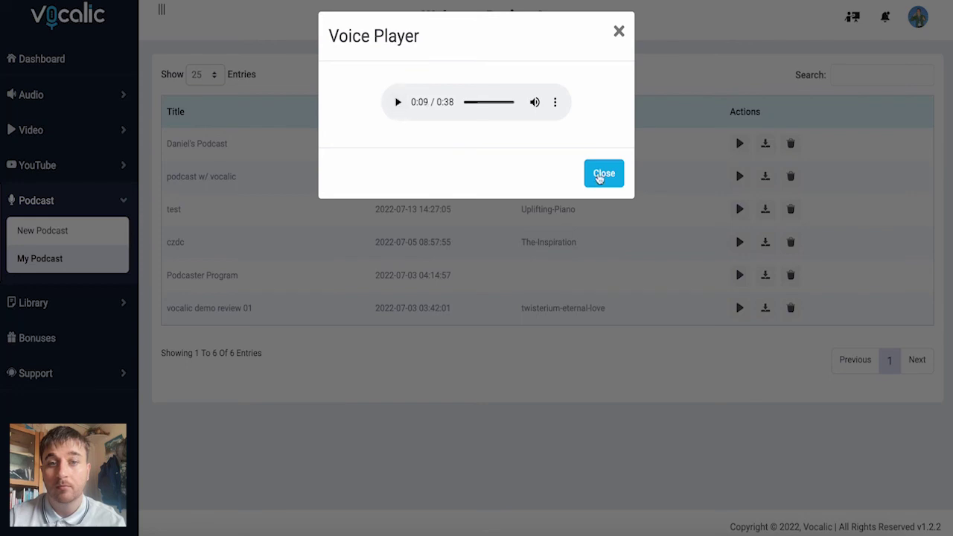
left_click(605, 179)
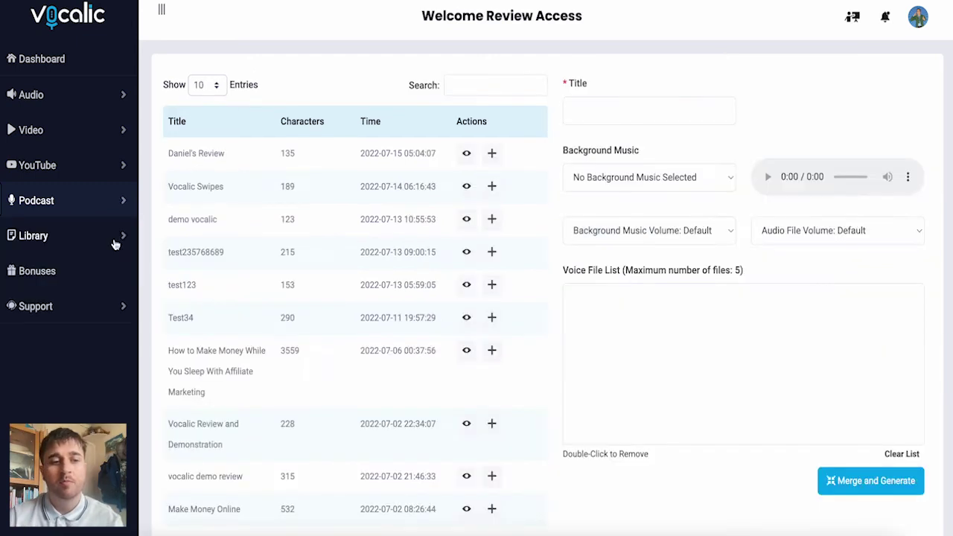
- Go to the Dashboard, then open Bonuses and scroll through the bonus downloads
left_click(115, 244)
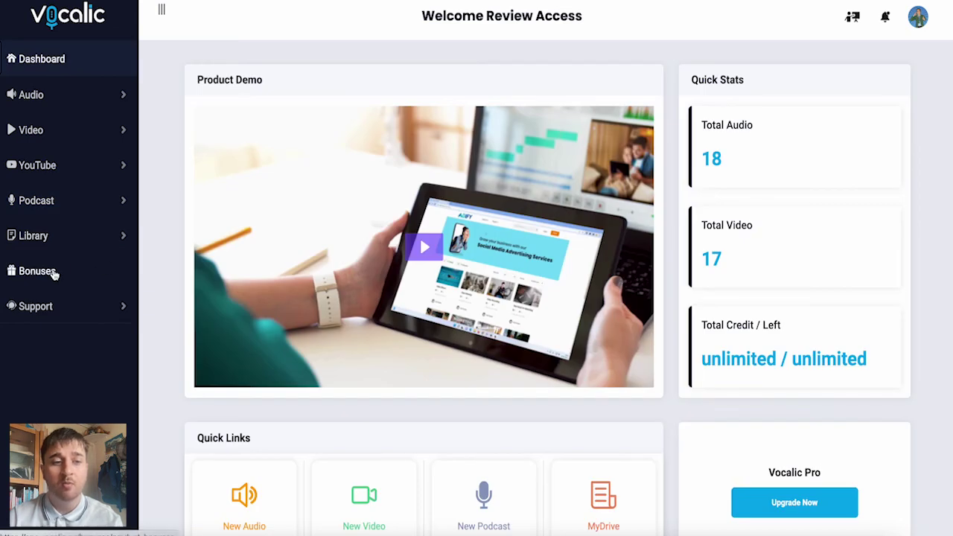
left_click(37, 271)
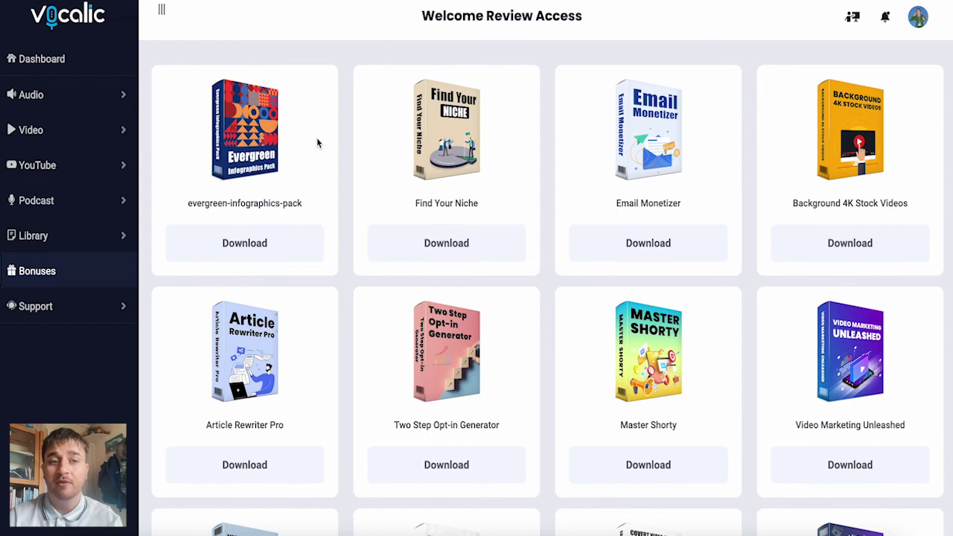
scroll(428, 246, "down", 3)
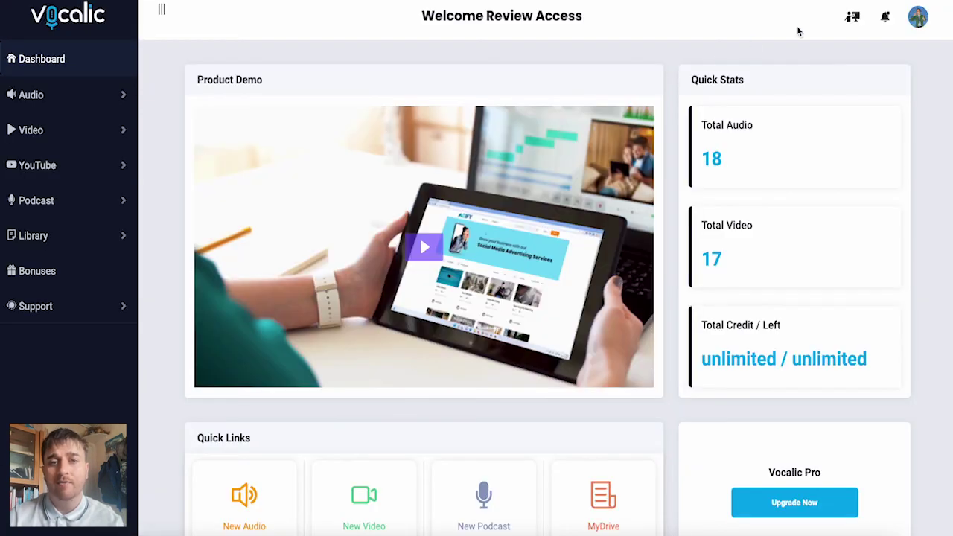
- Open Support > Training to show the Vocalic Step By Step video tutorials
left_click(853, 21)
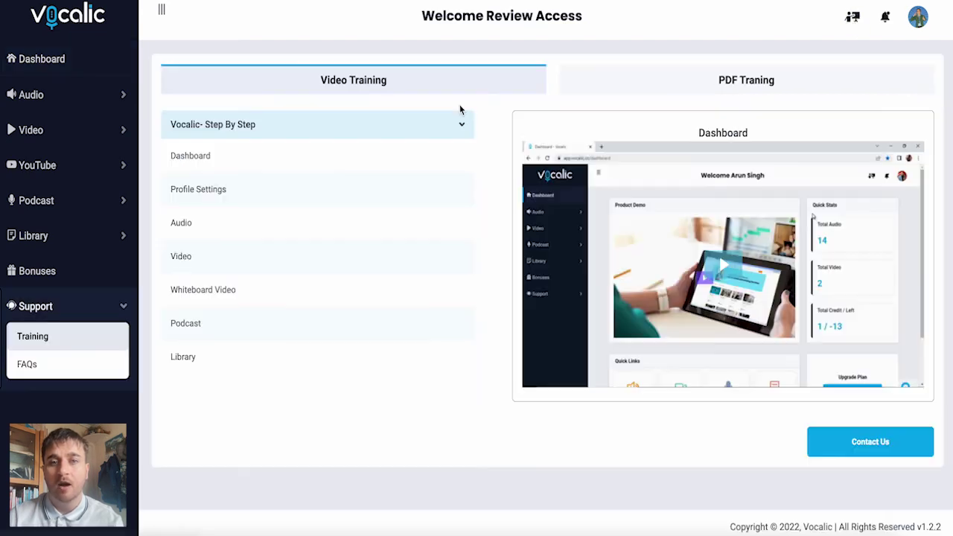